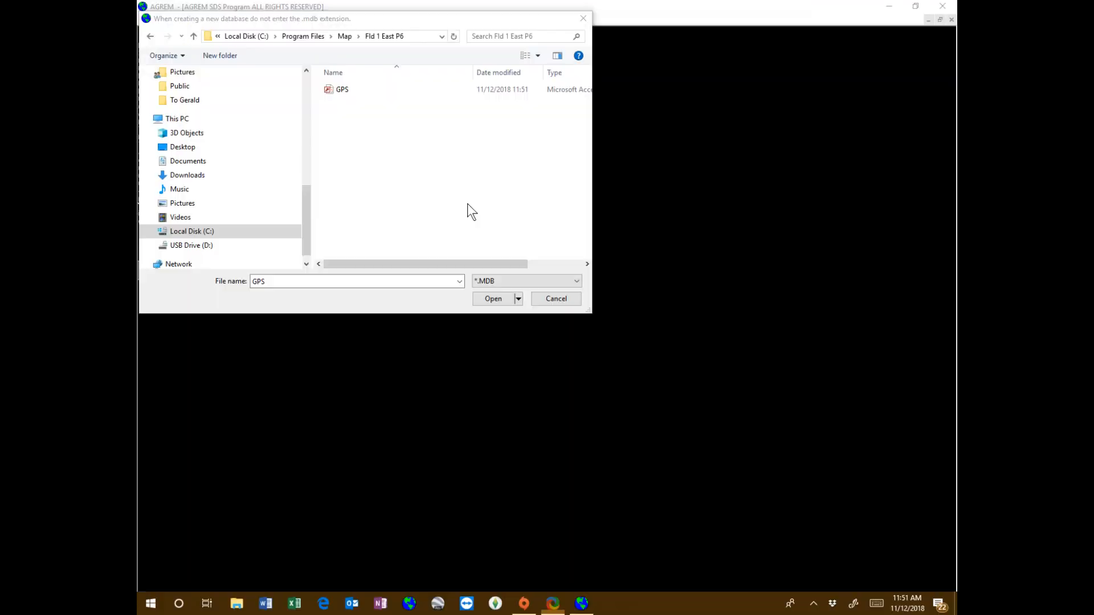
- Open the GPS database in the Fld 1 East P6 folder and draw the tile map with Survey Path on and Contours off
key("Return")
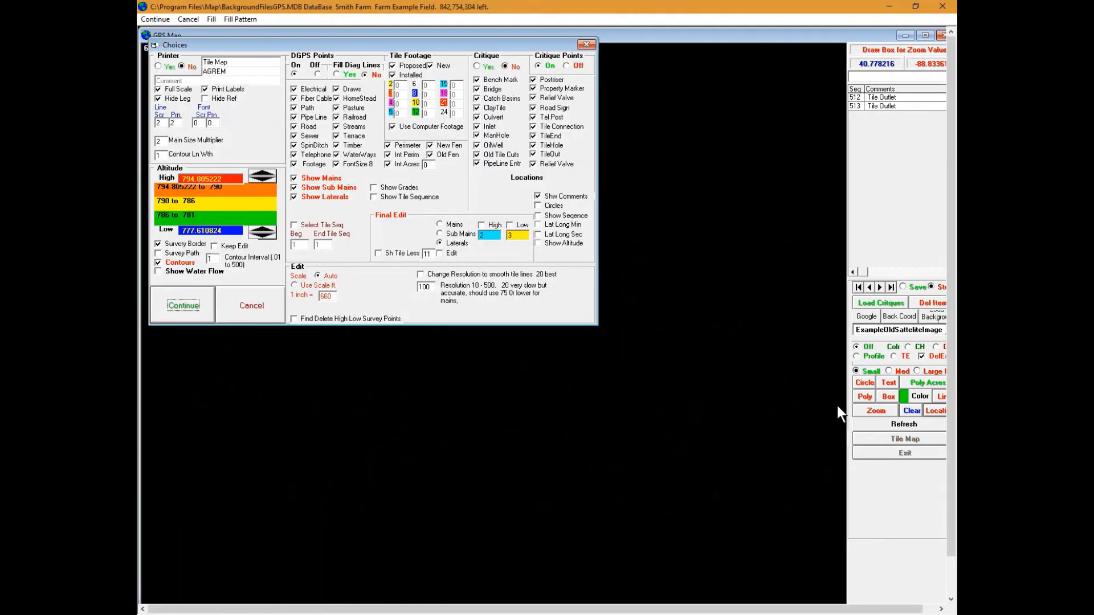
left_click(192, 256)
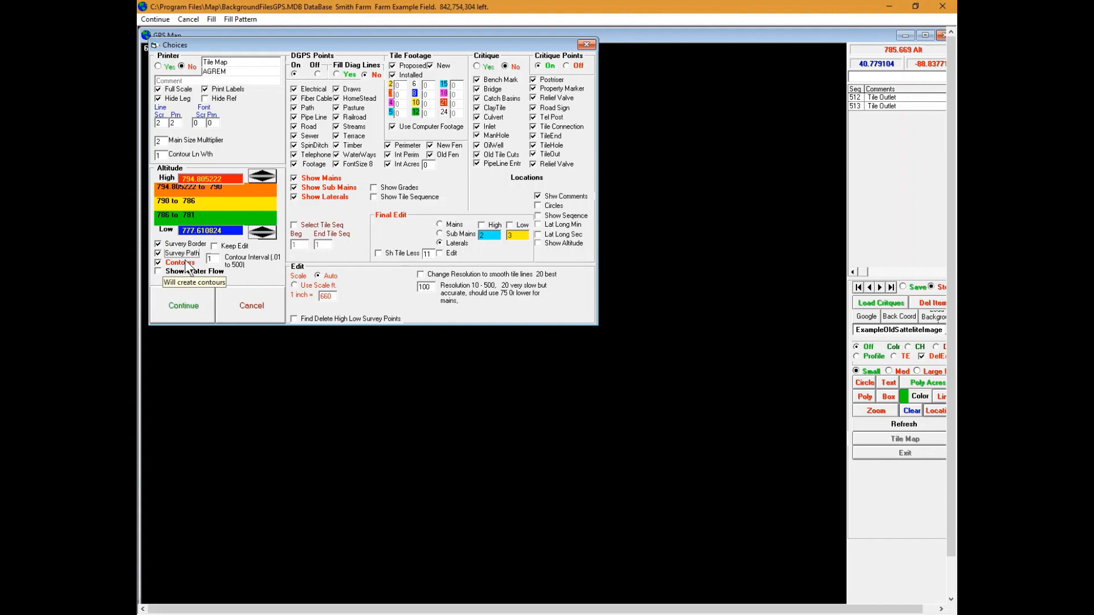
left_click(186, 263)
left_click(204, 308)
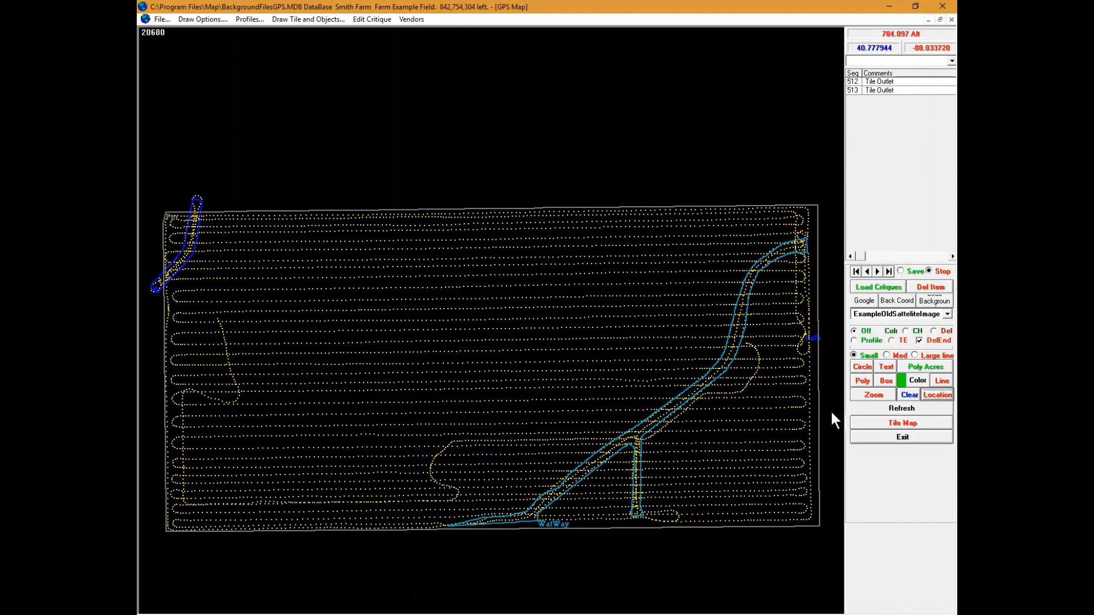
- Redraw the tile map with Contours turned on
left_click(908, 399)
left_click(907, 409)
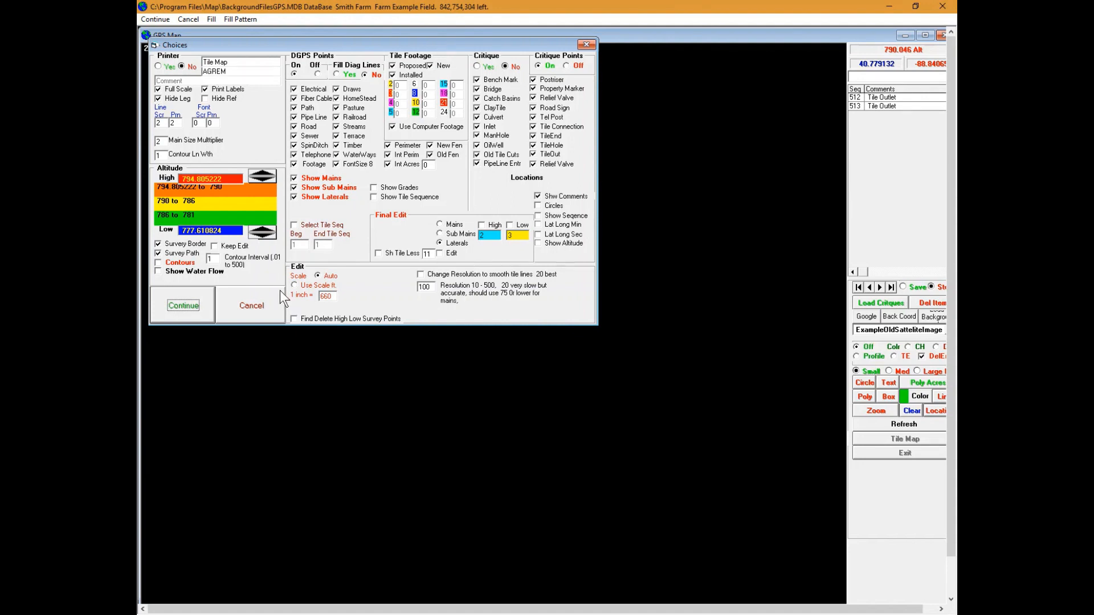
left_click(190, 264)
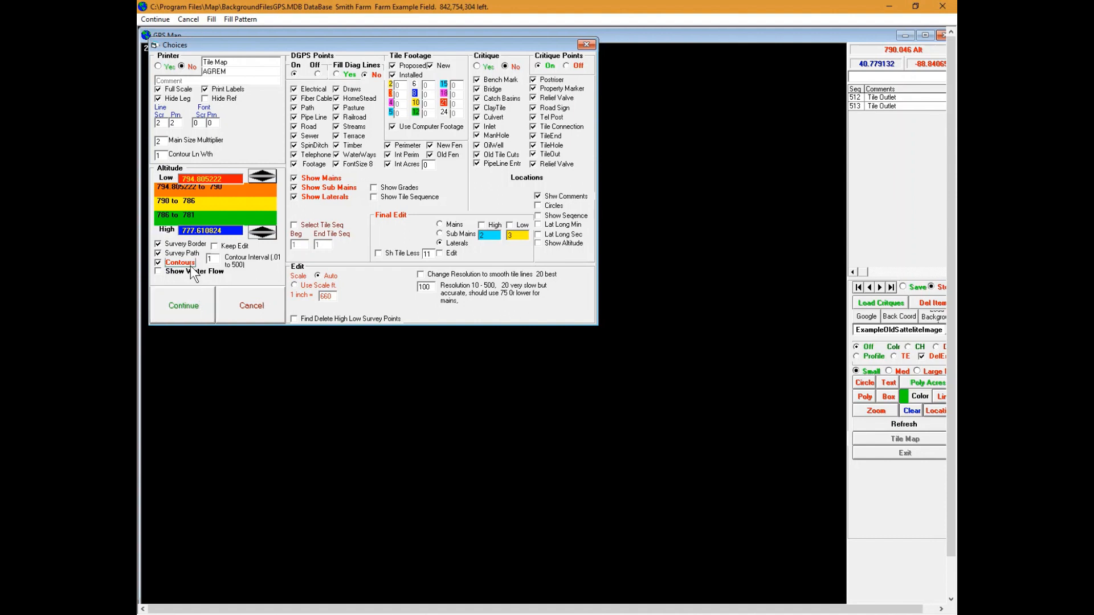
left_click(204, 290)
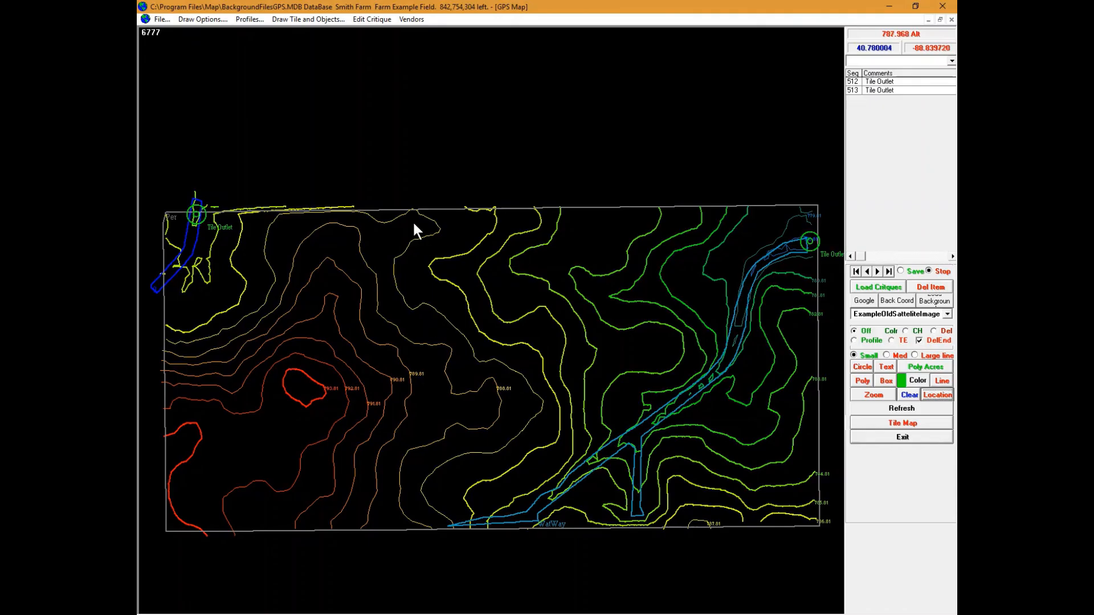
- Draw a proposed 6" plastic perforated main from the eastern tile outlet along the waterway's northwest side to the southern field border, and refresh the map
left_click(316, 23)
left_click(316, 32)
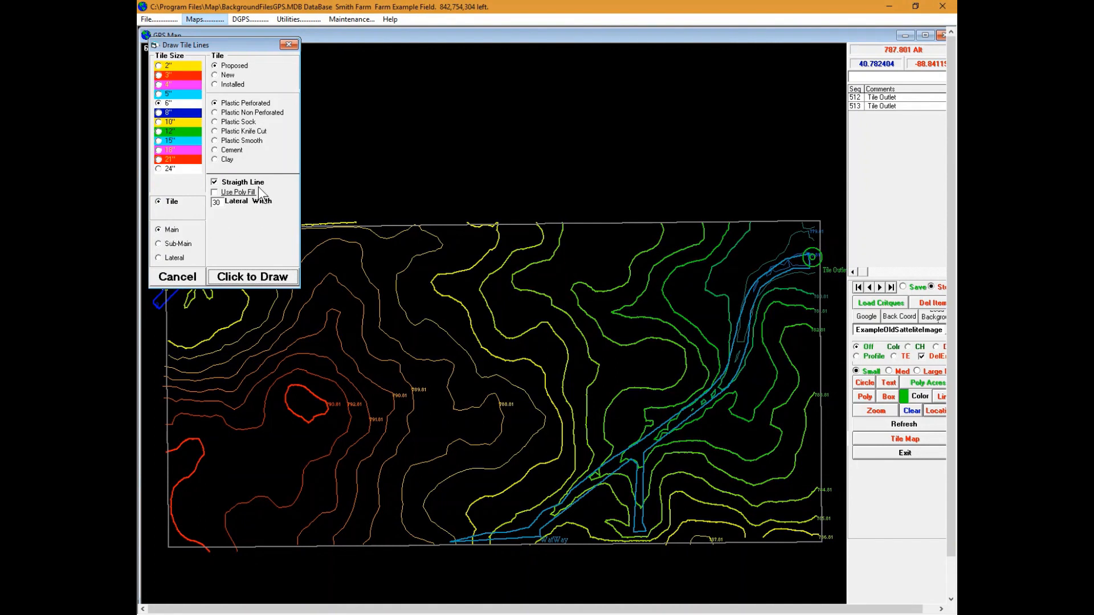
left_click(283, 271)
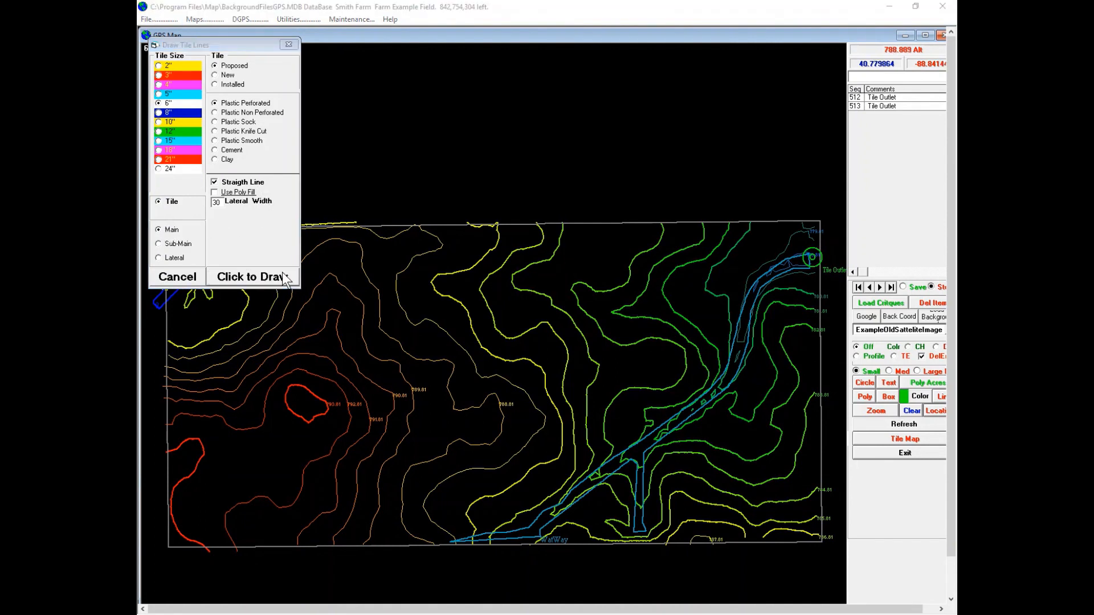
left_click(637, 354)
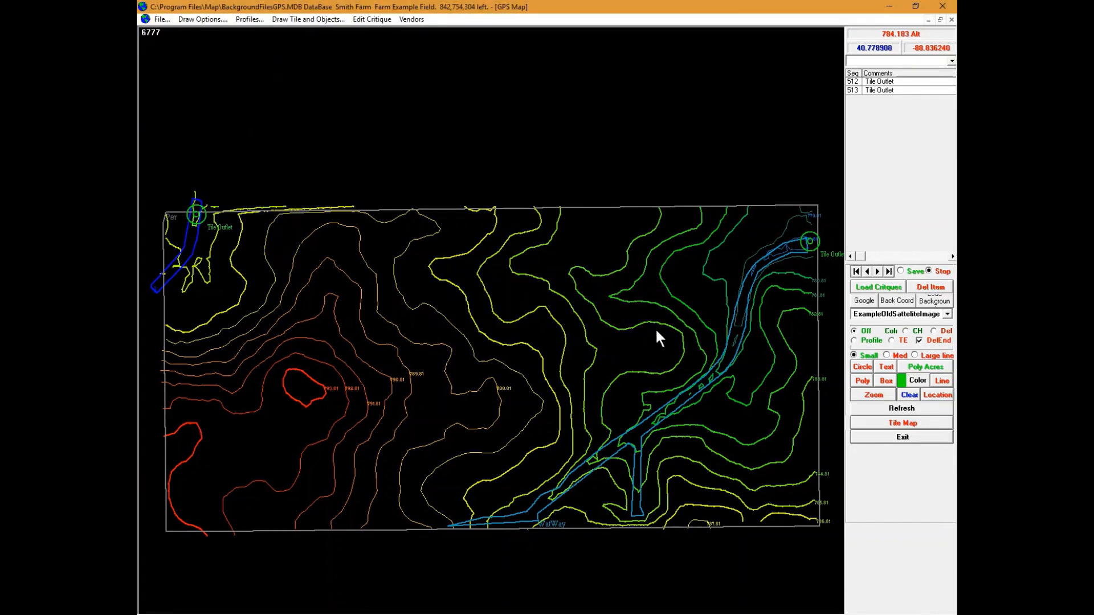
left_click(814, 230)
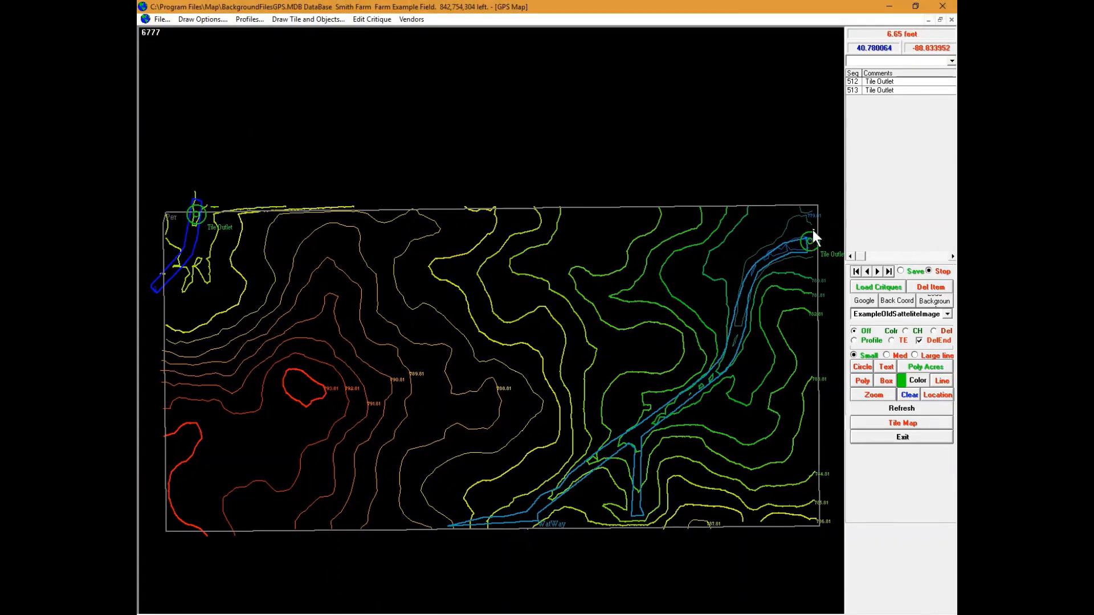
left_click(742, 252)
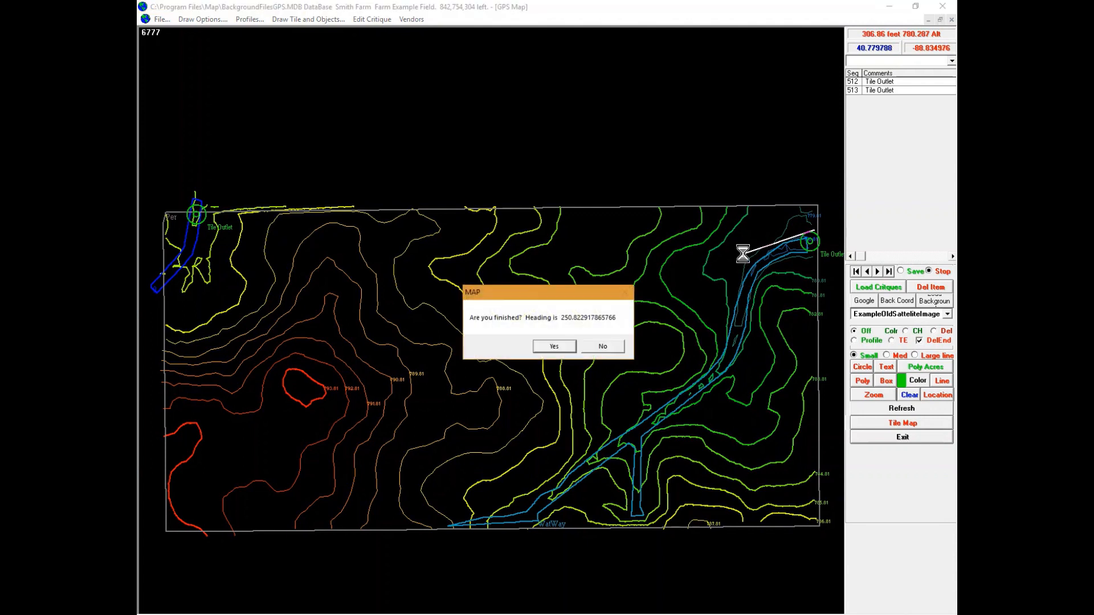
key("n")
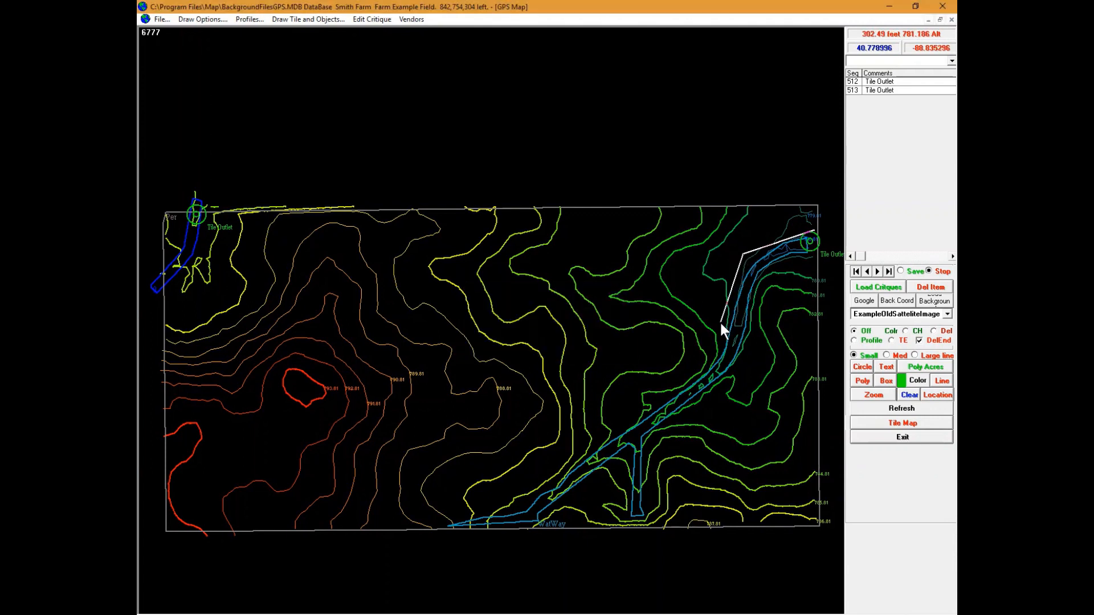
left_click(720, 340)
key("n")
left_click(685, 378)
key("n")
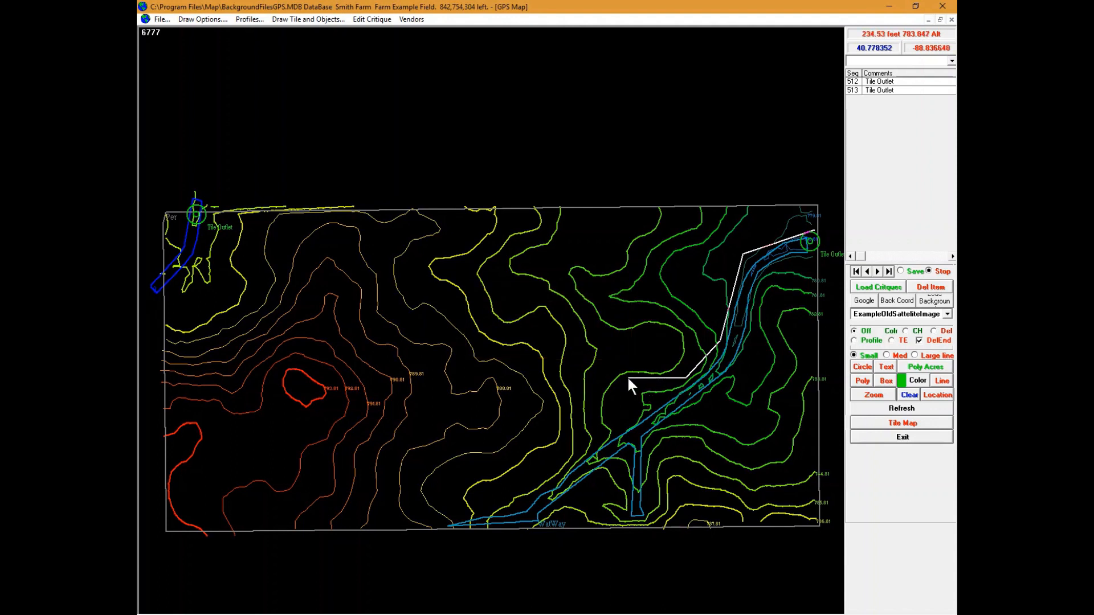
left_click(630, 376)
key("y")
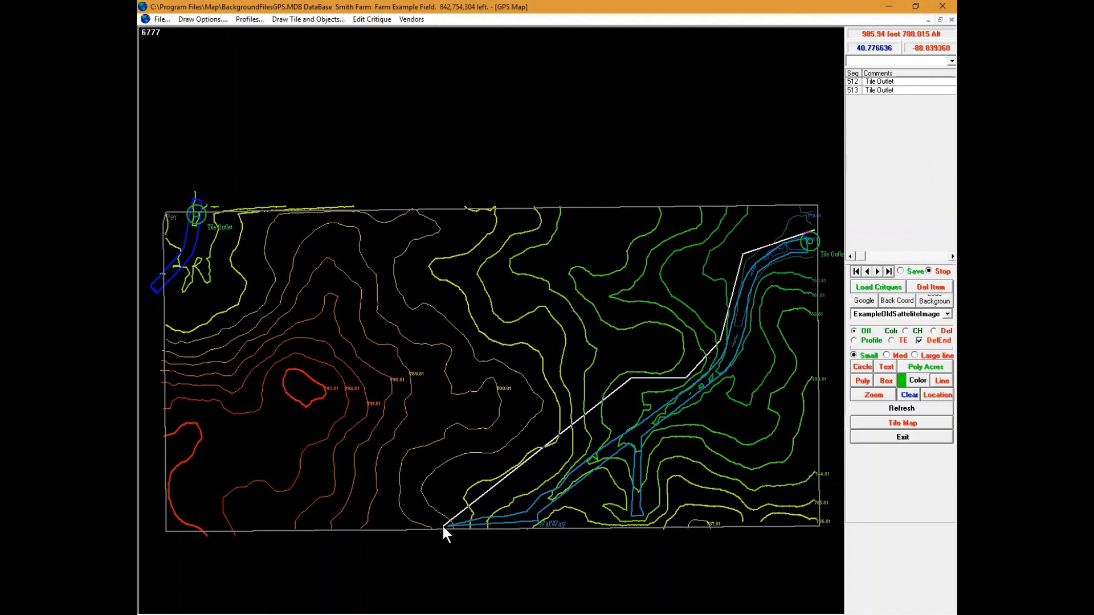
left_click(443, 526)
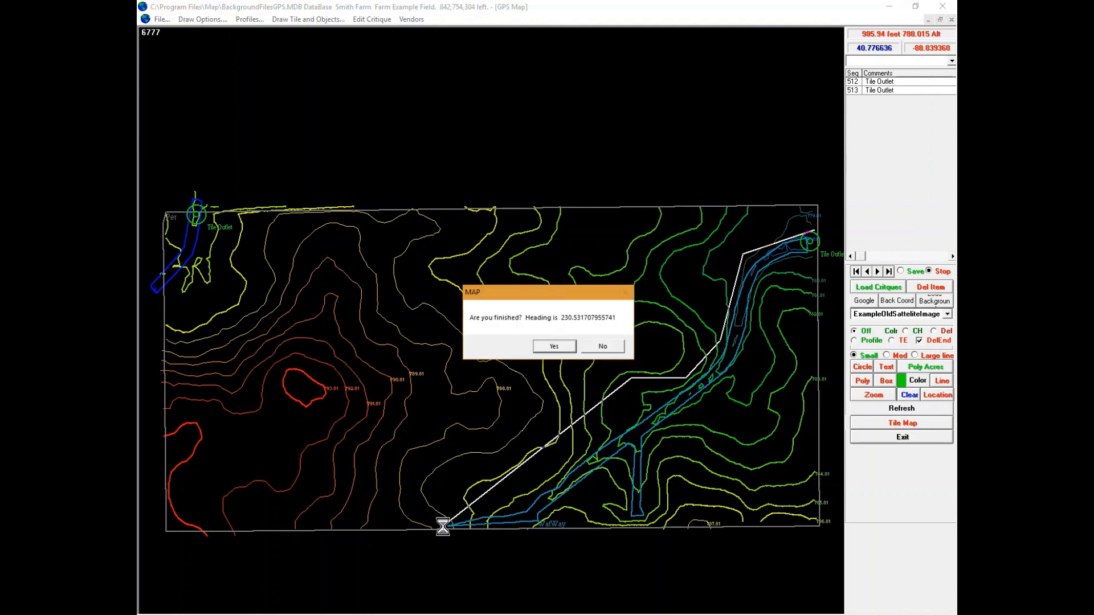
key("Return")
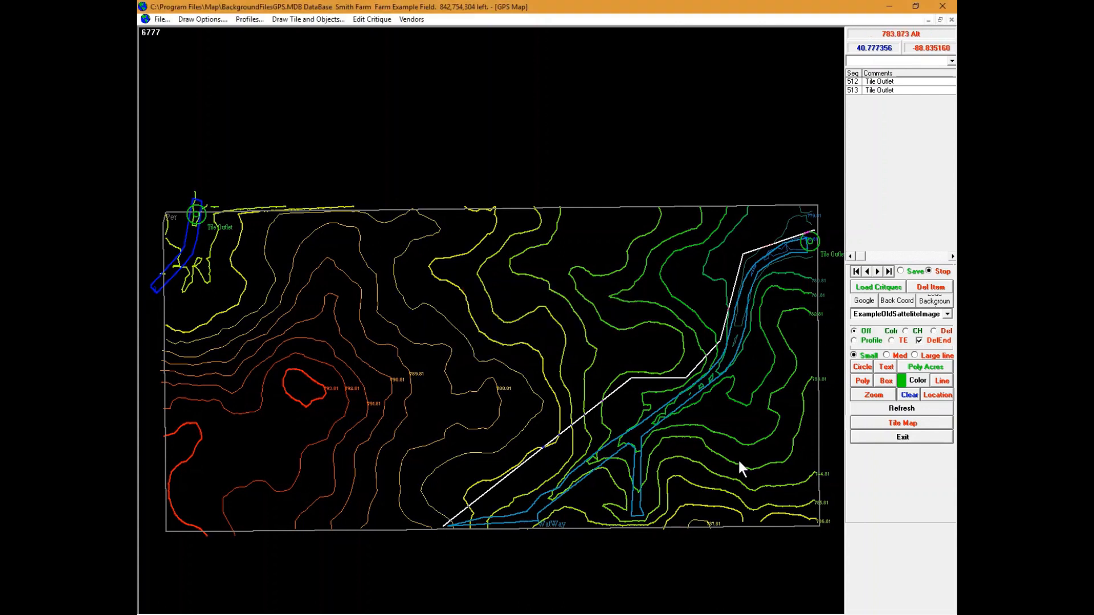
left_click(851, 408)
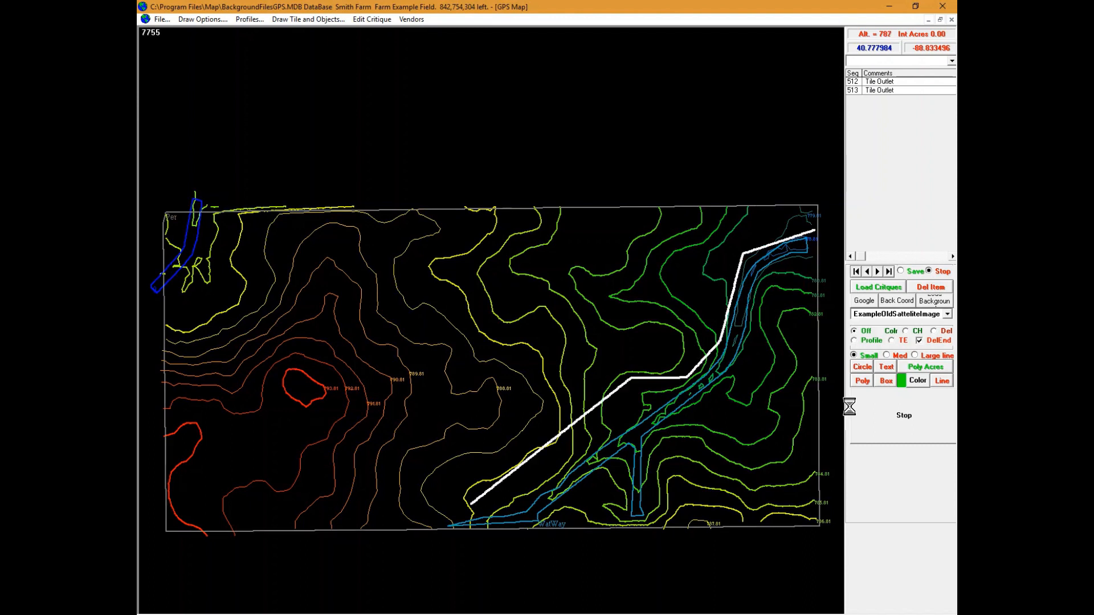
left_click(656, 378)
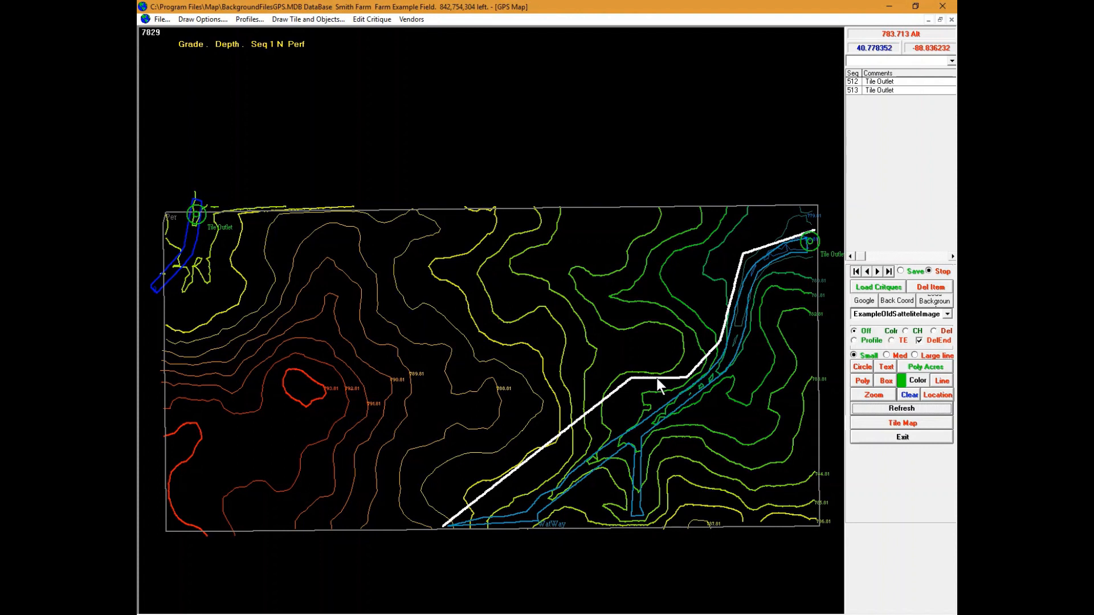
- Set up proposed 4" plastic perforated lateral tile with poly fill and a lateral width of 45 for drawing
left_click(313, 19)
left_click(317, 32)
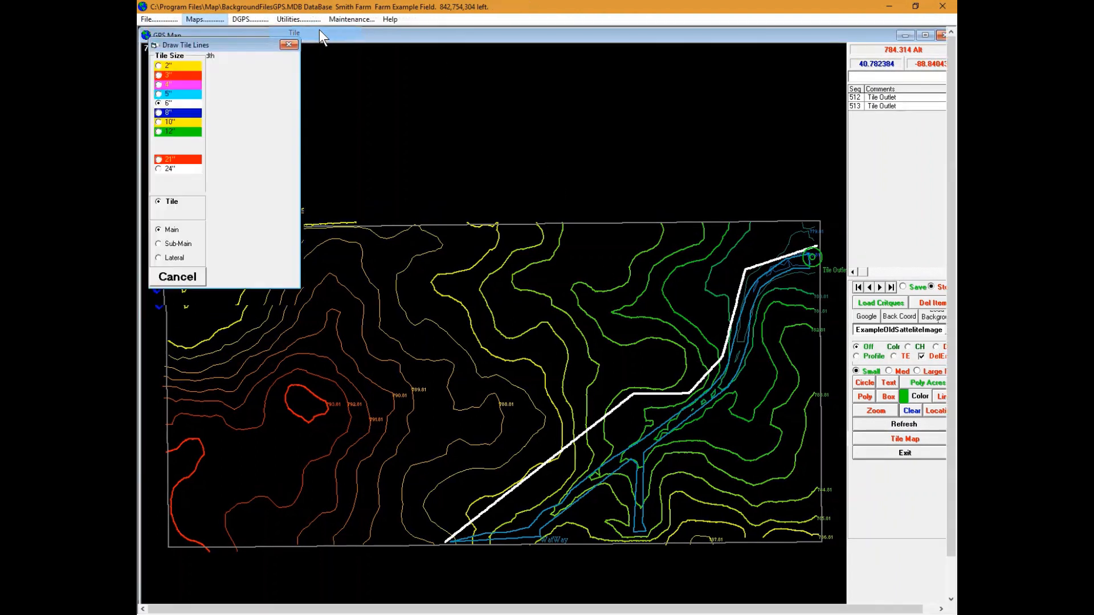
left_click(172, 85)
left_click(243, 103)
left_click(218, 203)
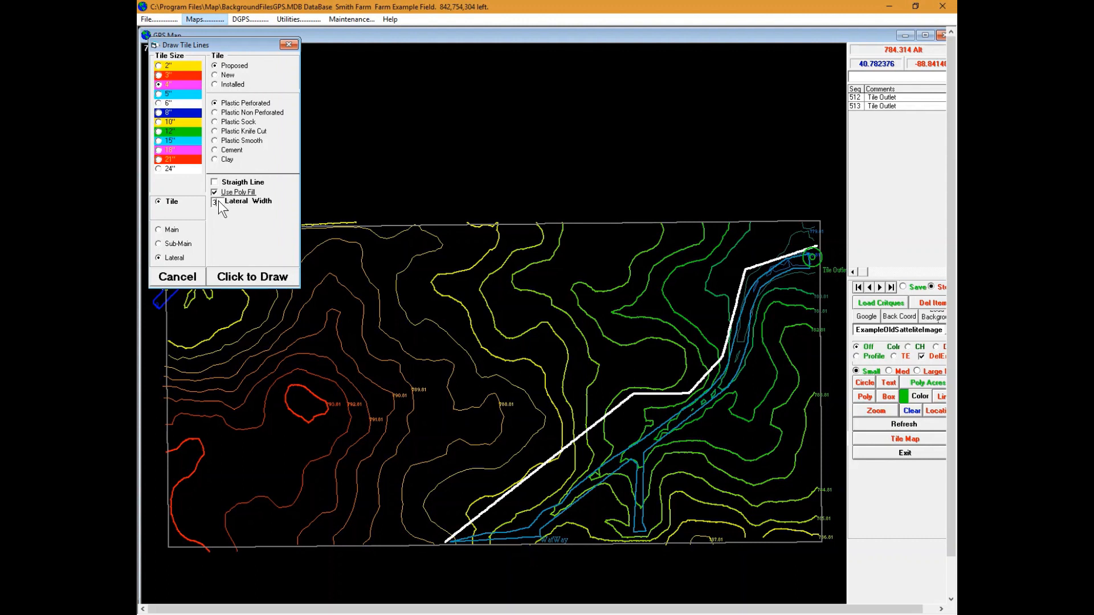
left_click(252, 272)
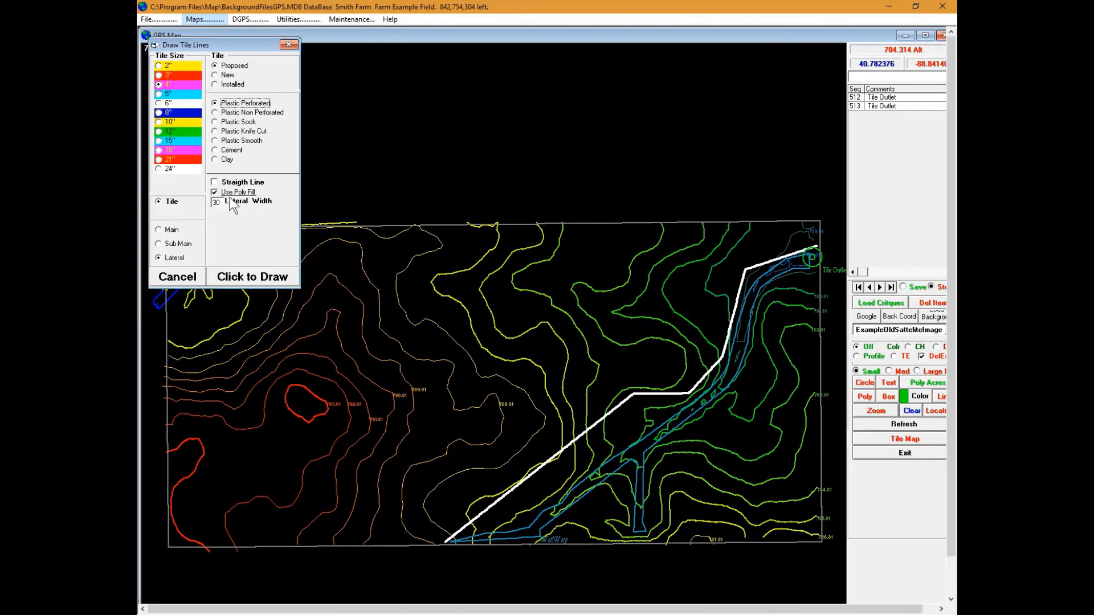
left_click(218, 203)
left_click(253, 272)
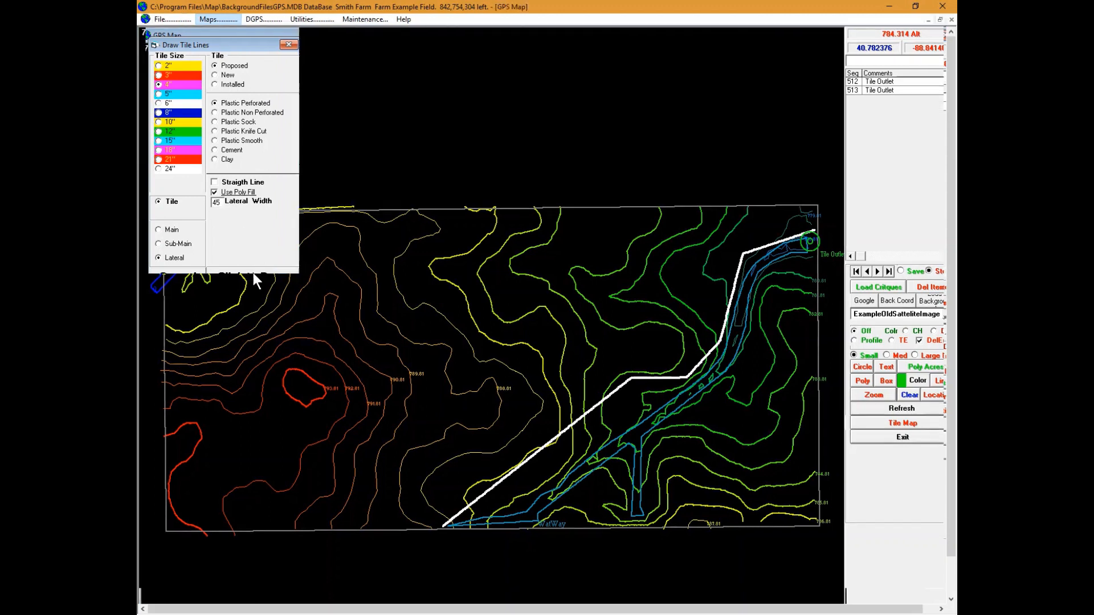
- Outline the lateral fill polygon from the main's upper bend across the ridge to the southwest field corner and back along the main, and accept it
left_click(743, 254)
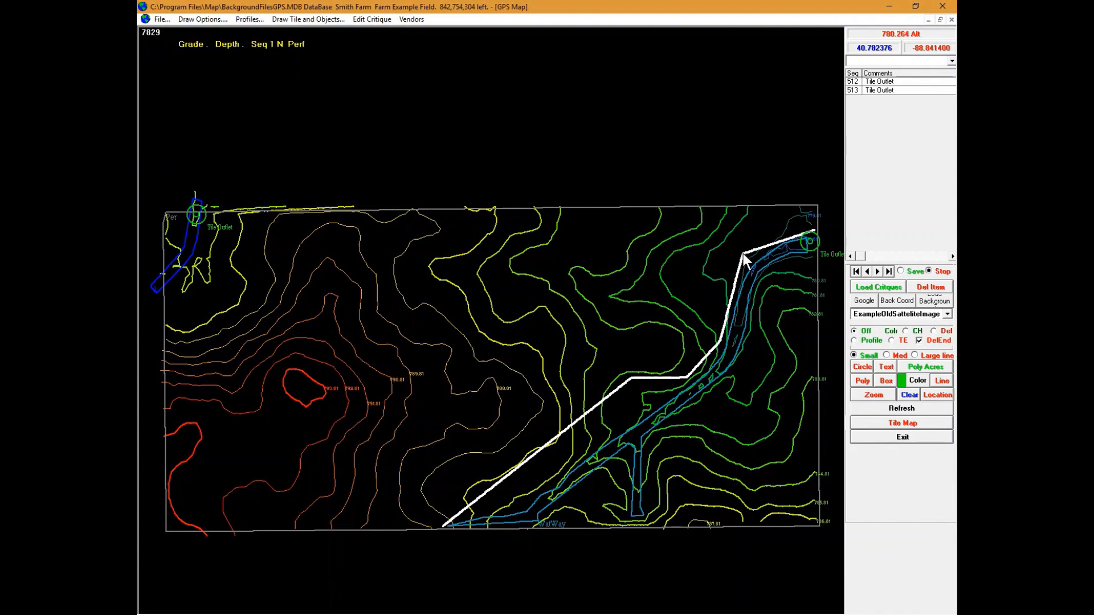
left_click(329, 252)
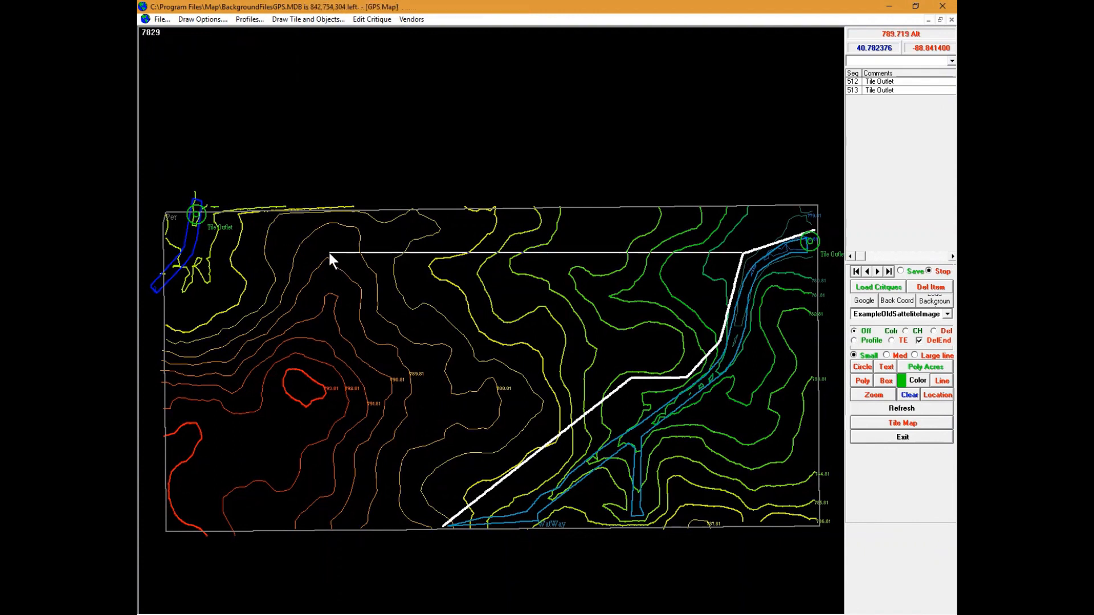
left_click(329, 303)
left_click(298, 390)
left_click(165, 450)
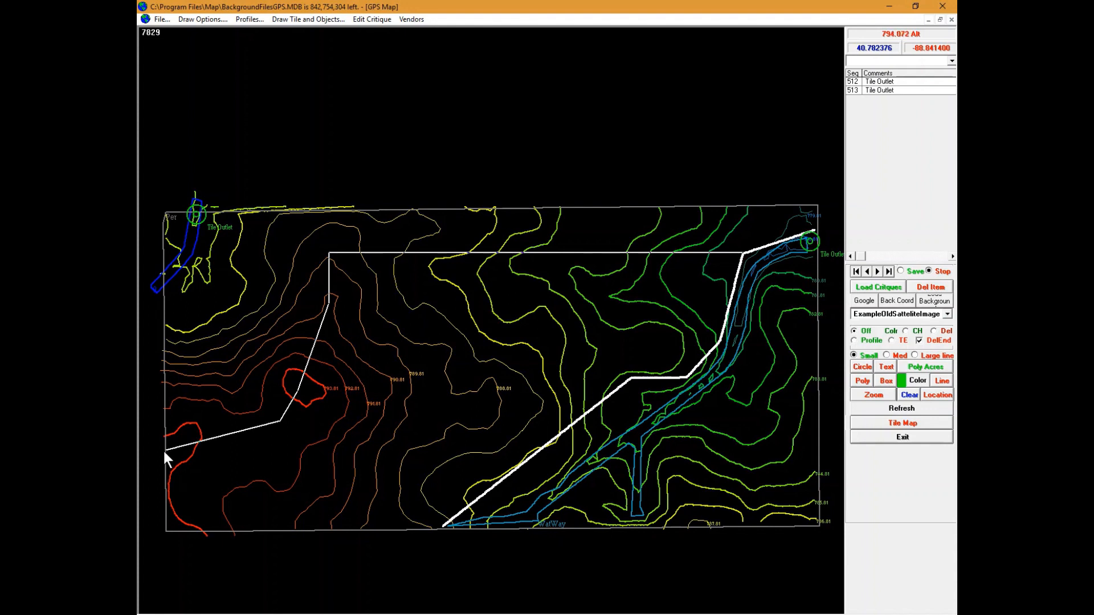
left_click(167, 527)
left_click(443, 526)
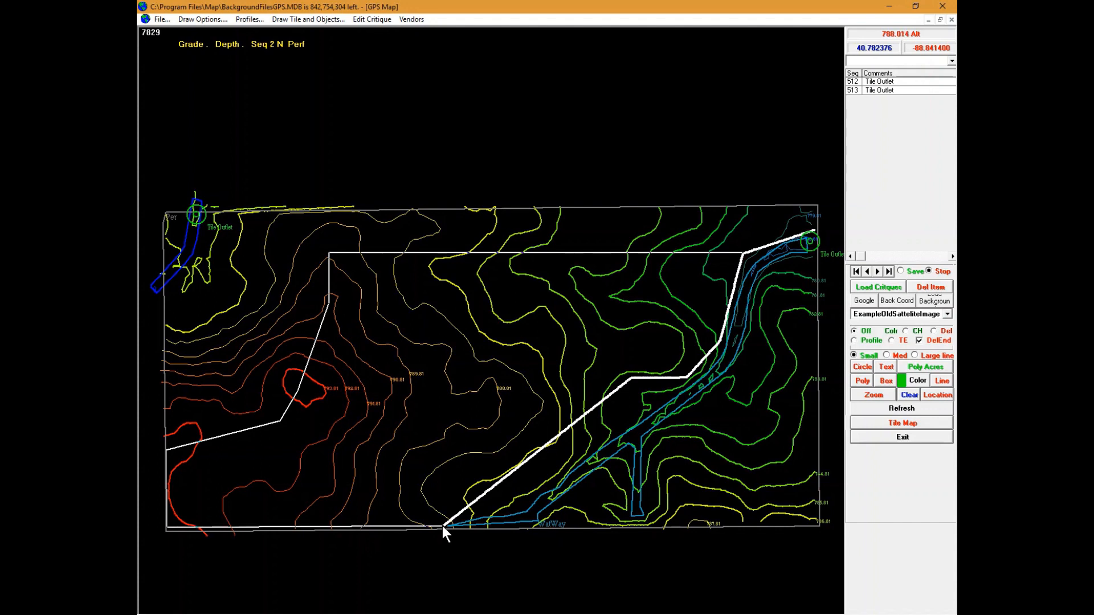
left_click(631, 378)
left_click(686, 378)
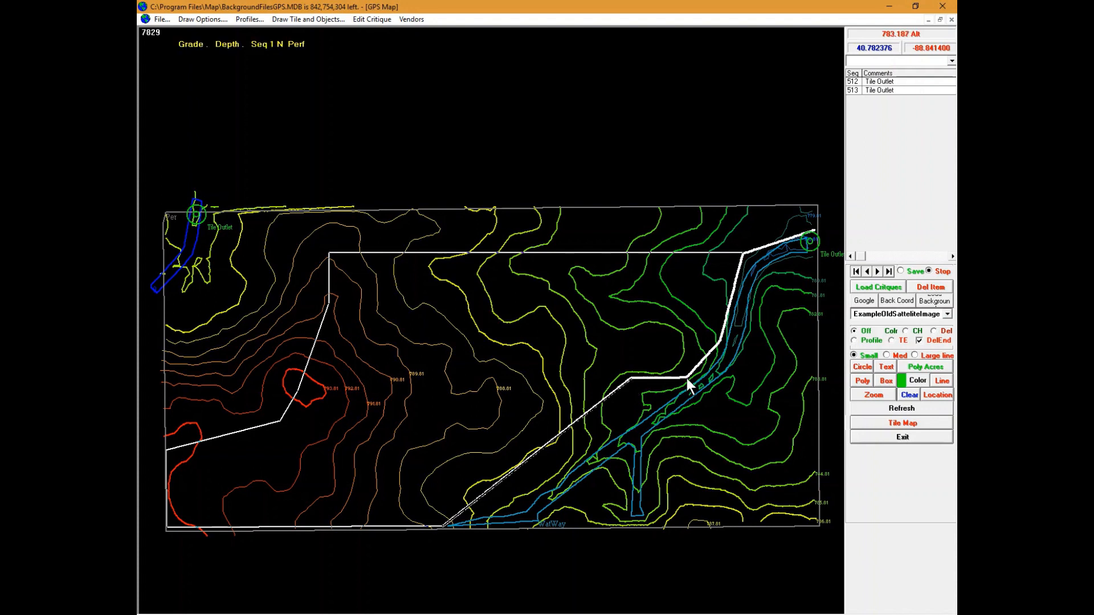
left_click(686, 377)
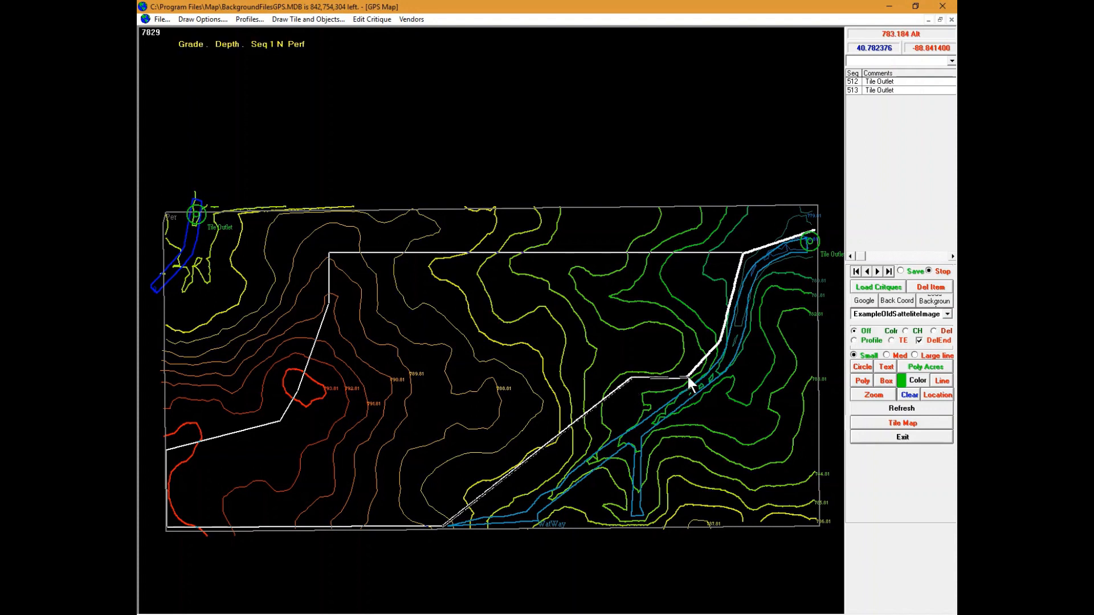
left_click(720, 341)
left_click(743, 254)
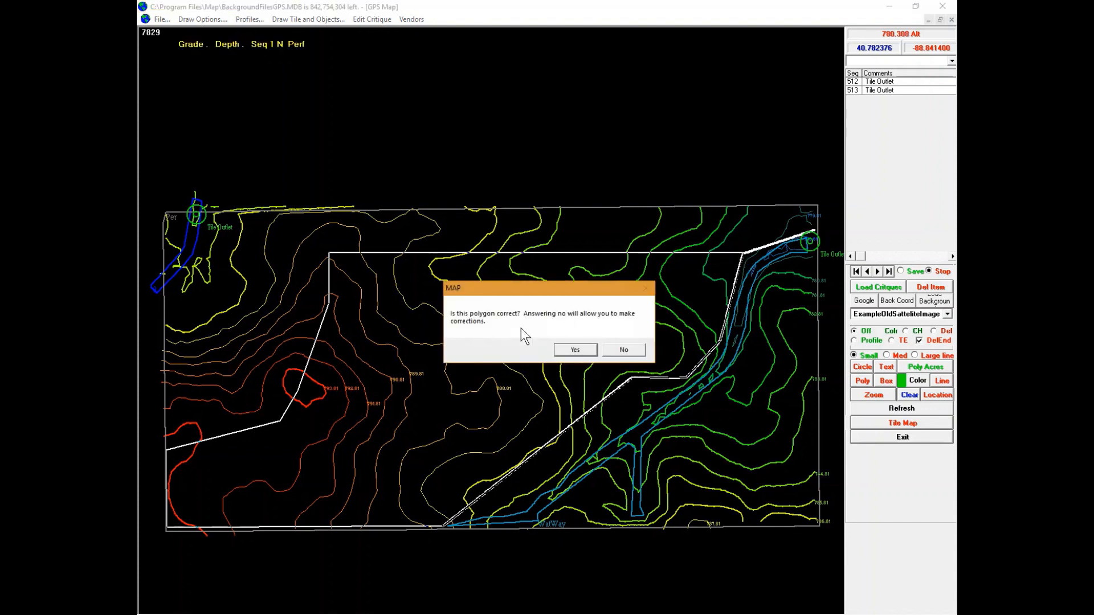
left_click(571, 350)
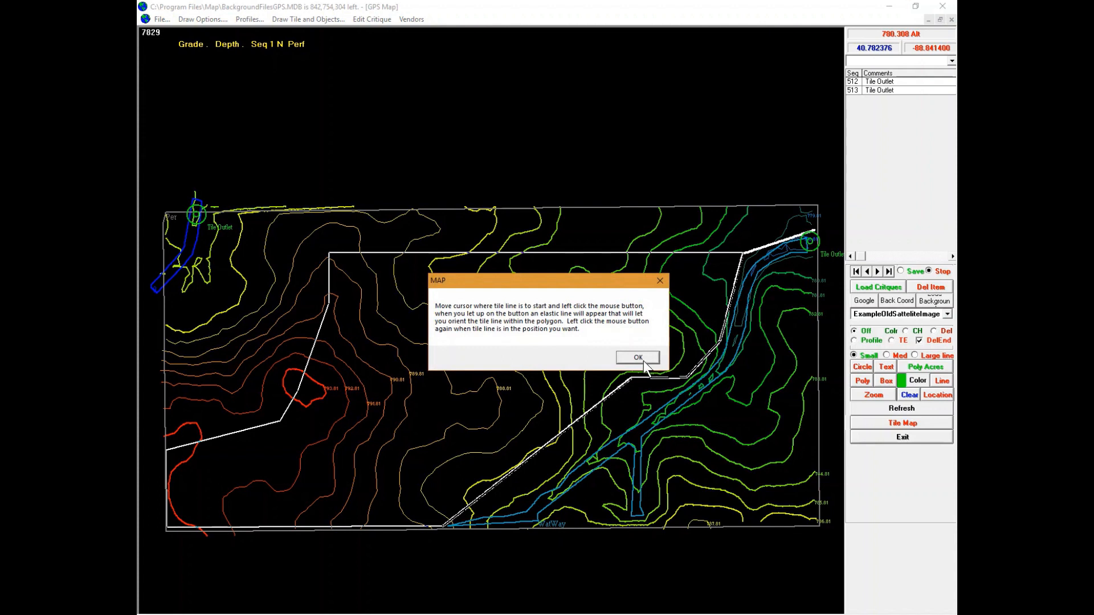
- Orient the laterals with an east-west line from the main to the polygon's western edge, and write the filled tile lines to the database
left_click(643, 359)
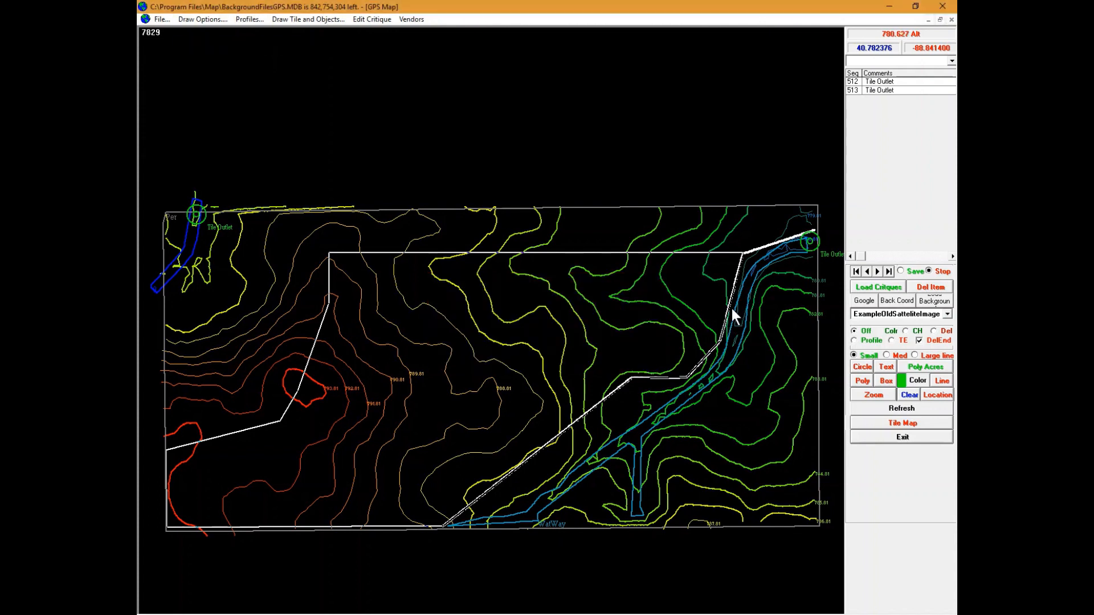
left_click(729, 308)
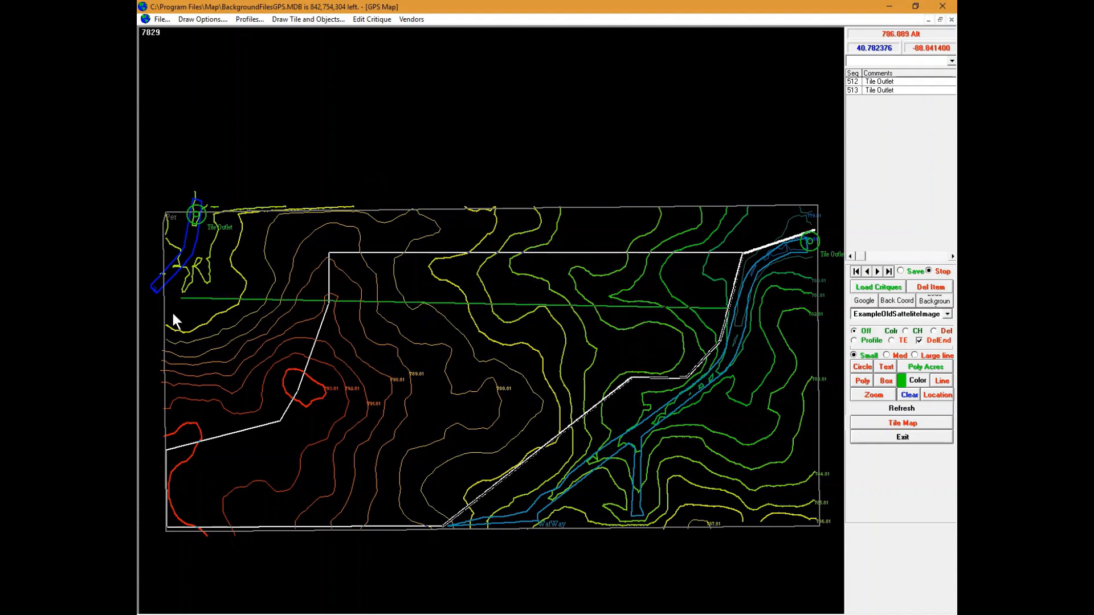
left_click(328, 309)
left_click(515, 347)
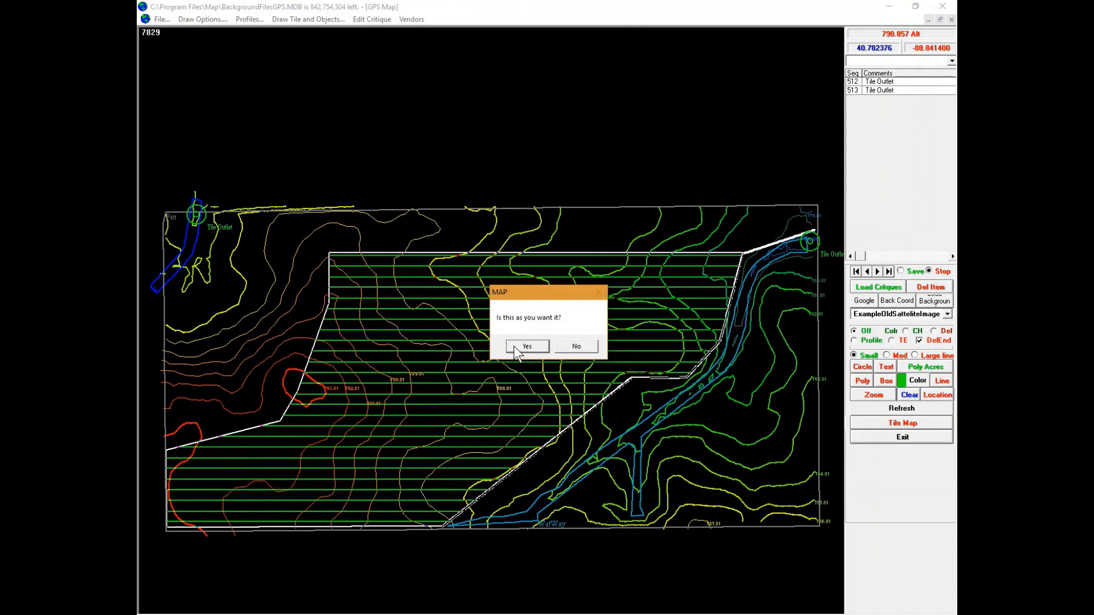
left_click(513, 347)
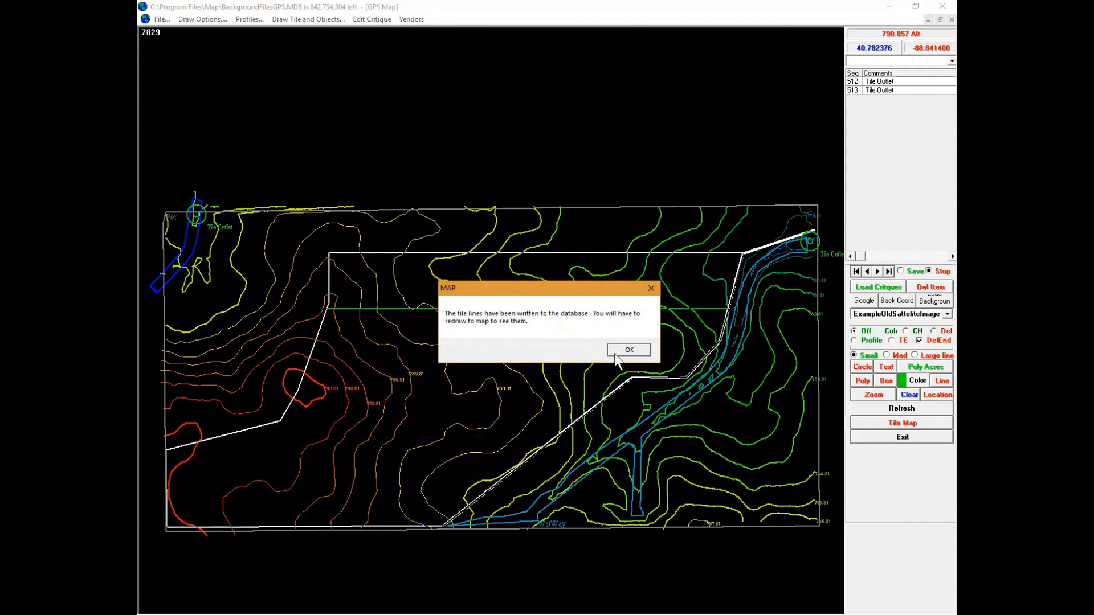
left_click(627, 350)
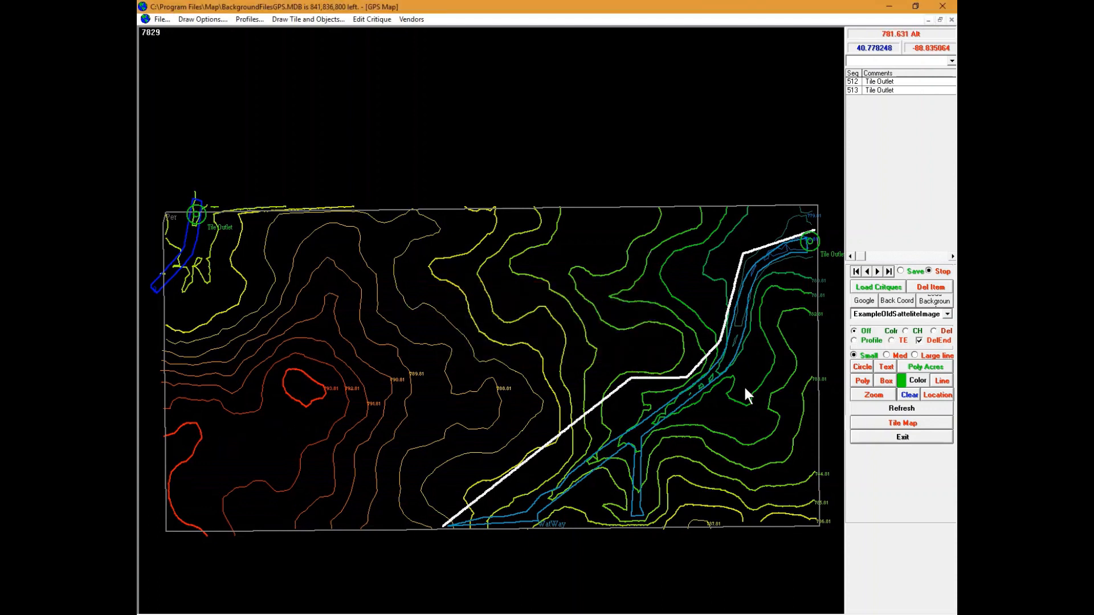
- Refresh the map, and toggle the coloring of tile sequence 5, the northernmost lateral of the filled area, on and off
left_click(869, 404)
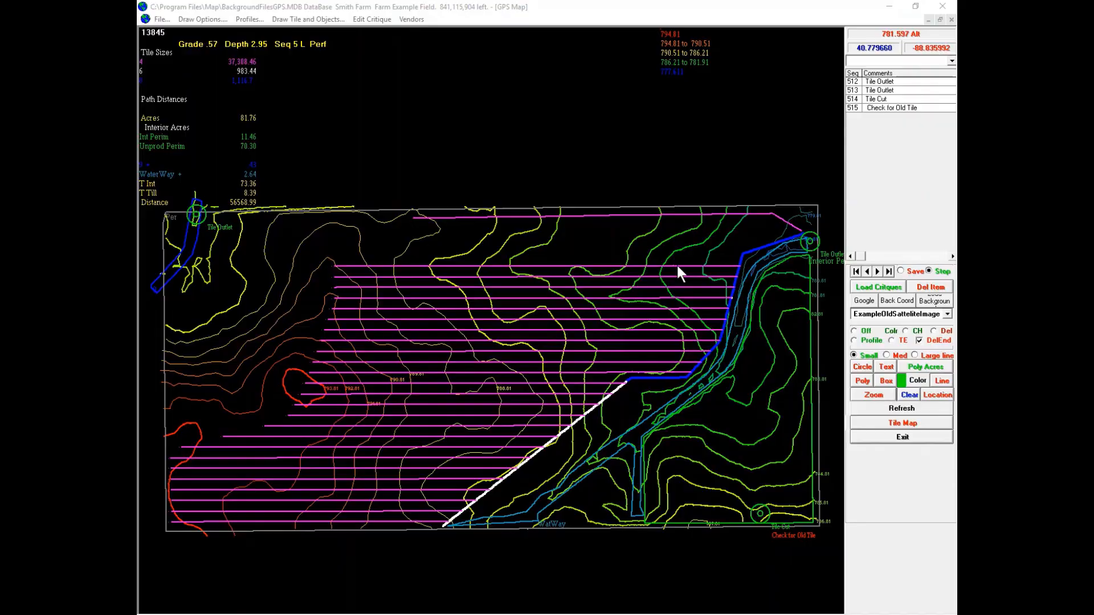
left_click(677, 267)
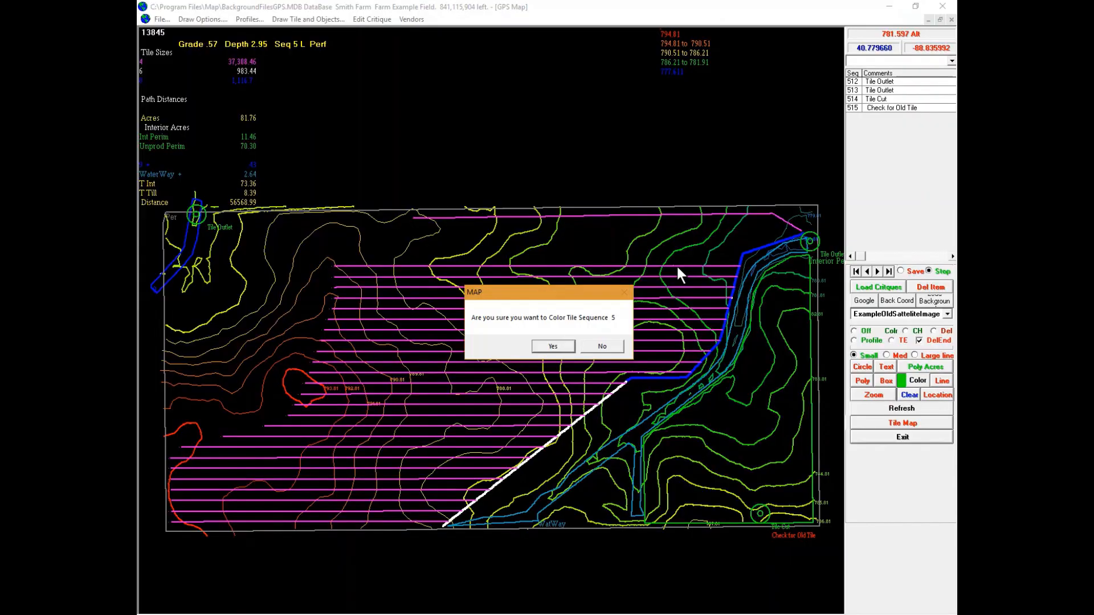
left_click(570, 347)
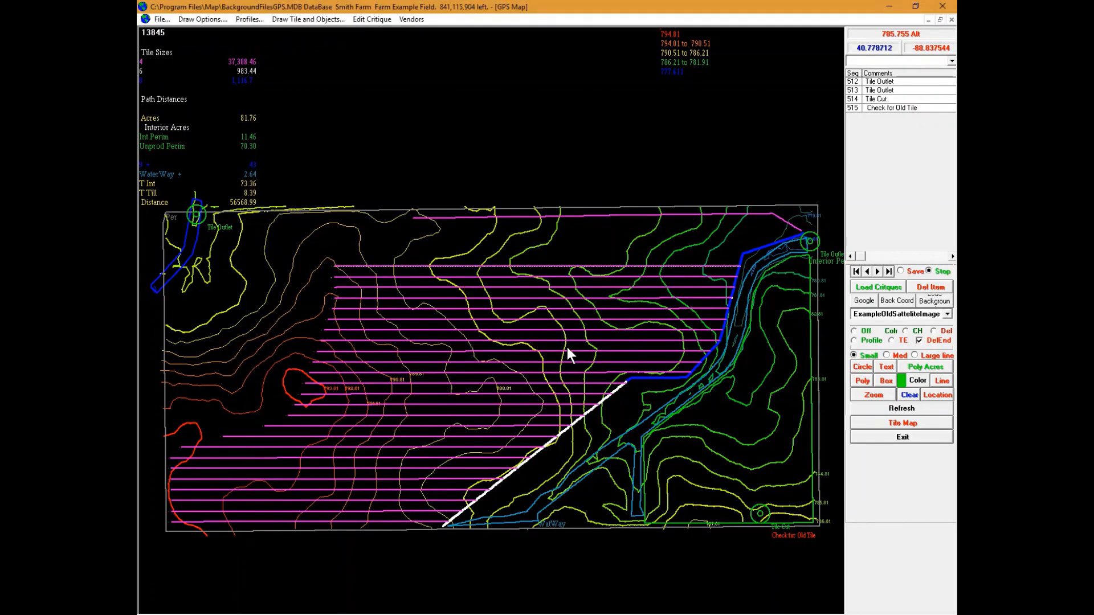
left_click(690, 265)
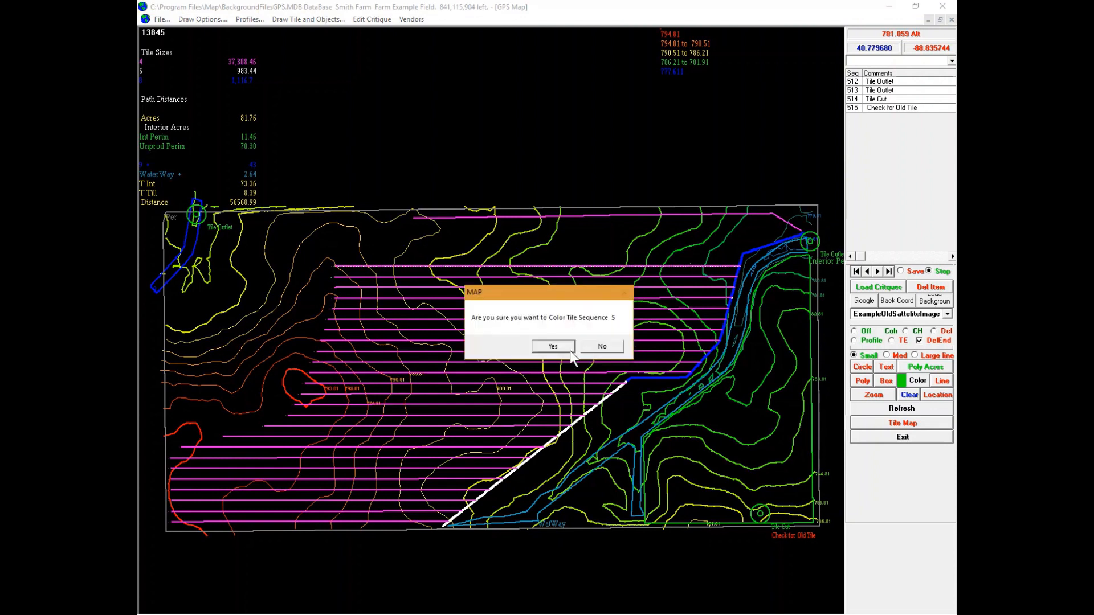
left_click(569, 349)
- Change the tile size of the filled area's northernmost lateral, sequence 5, to 3
left_click(906, 331)
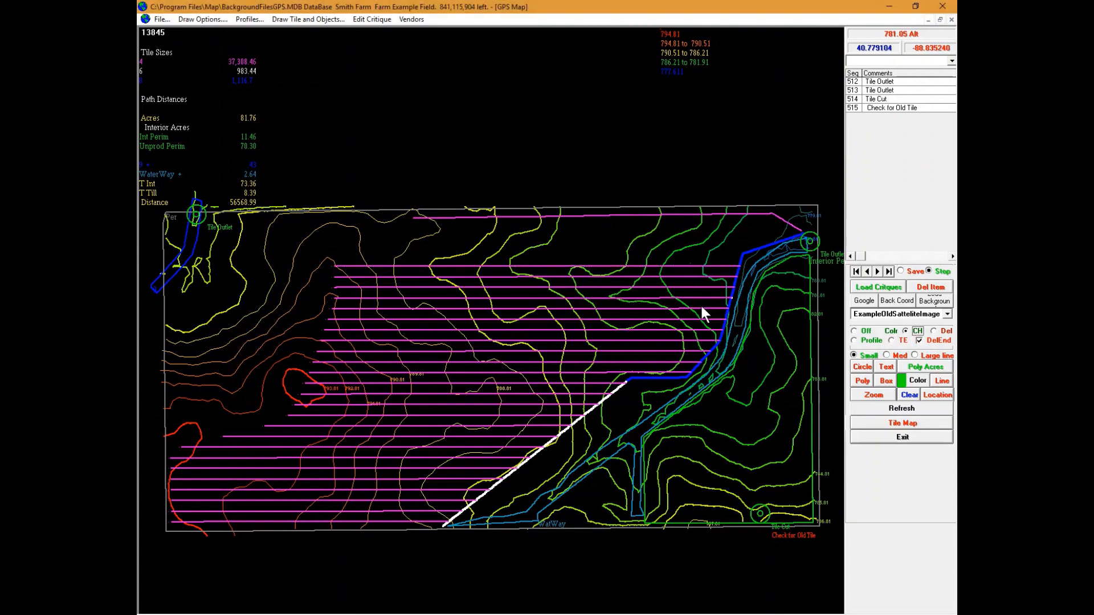
left_click(606, 266)
left_click(569, 347)
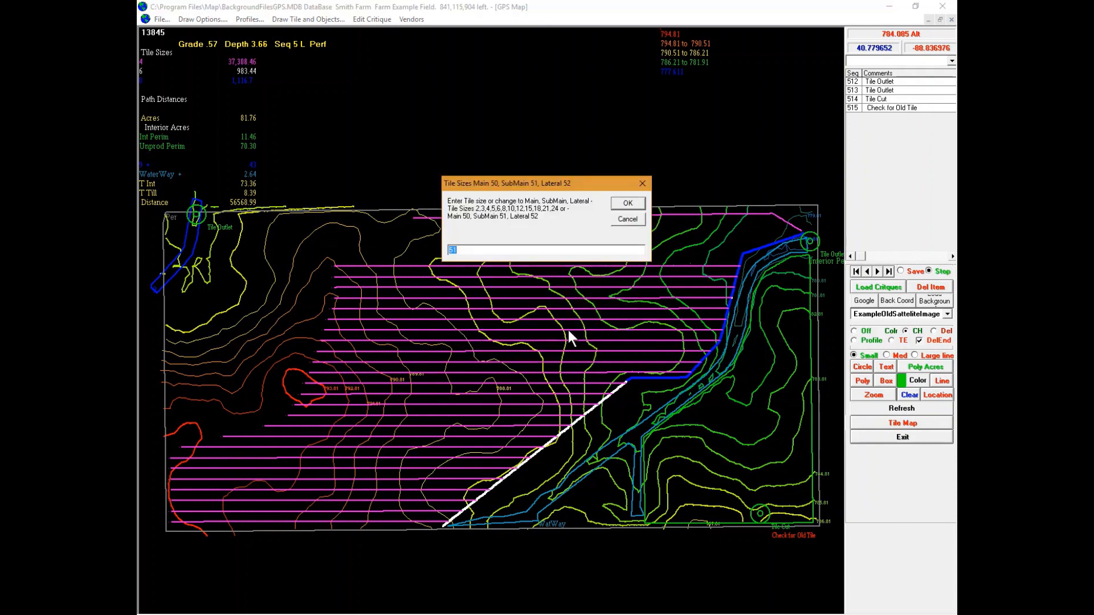
type("3")
left_click(630, 206)
- Delete tile sequence 4, the second lateral from the north in the filled area
left_click(944, 333)
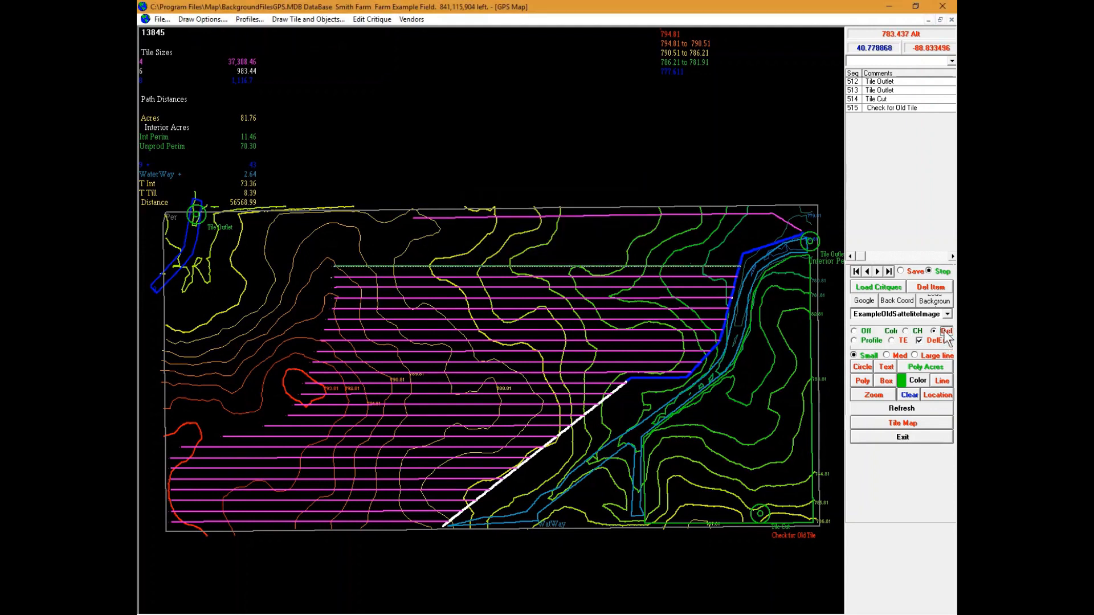
left_click(545, 278)
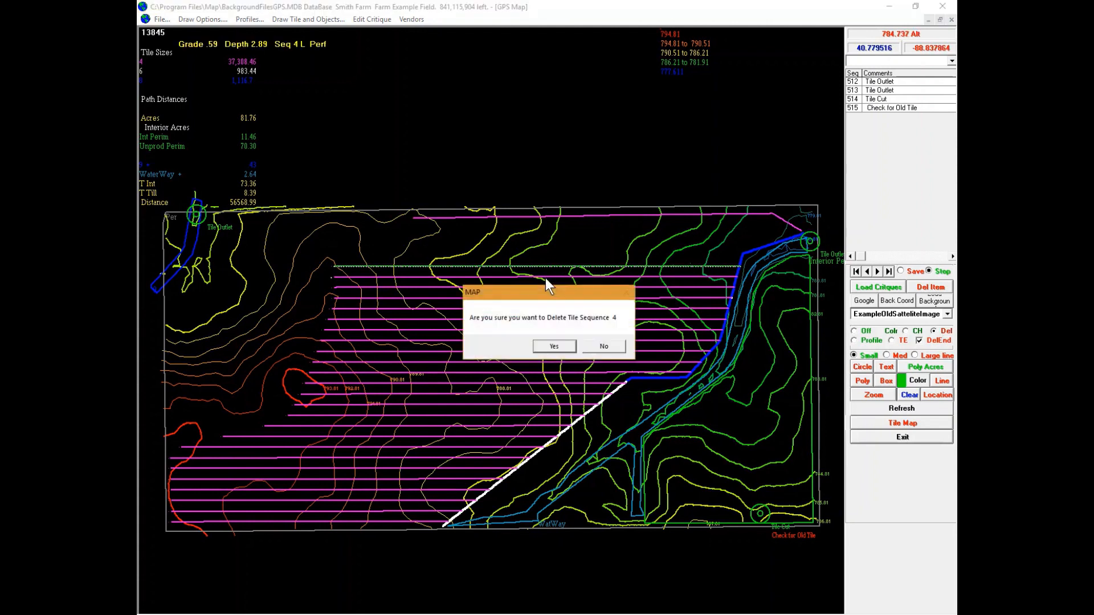
left_click(554, 346)
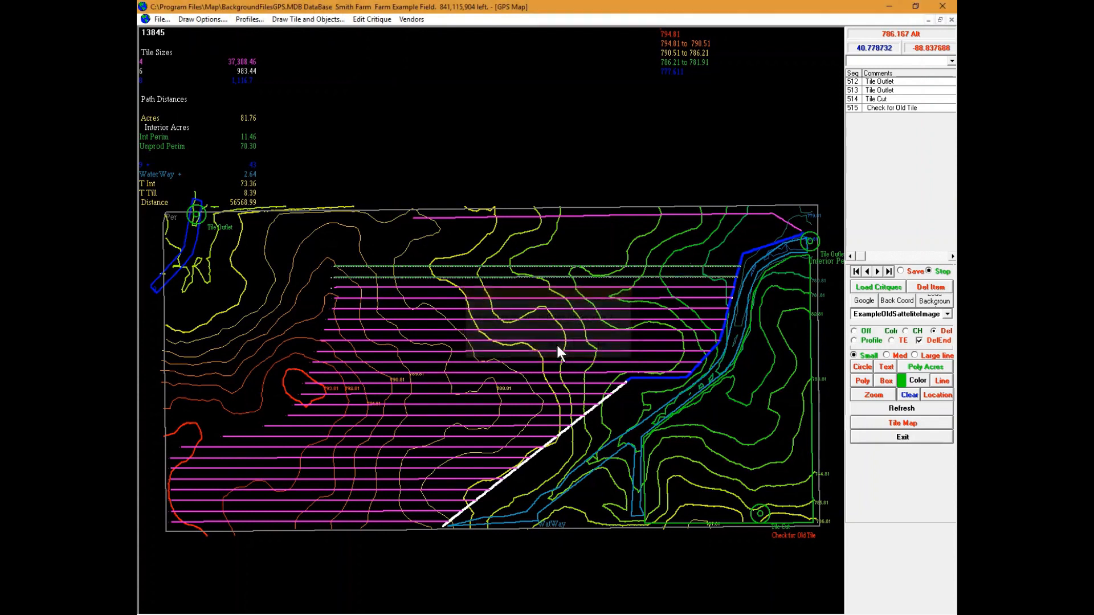
- Open the tile profiles from the fifth lateral from the north and show the main profile of tile 6 using saved profile data
left_click(211, 21)
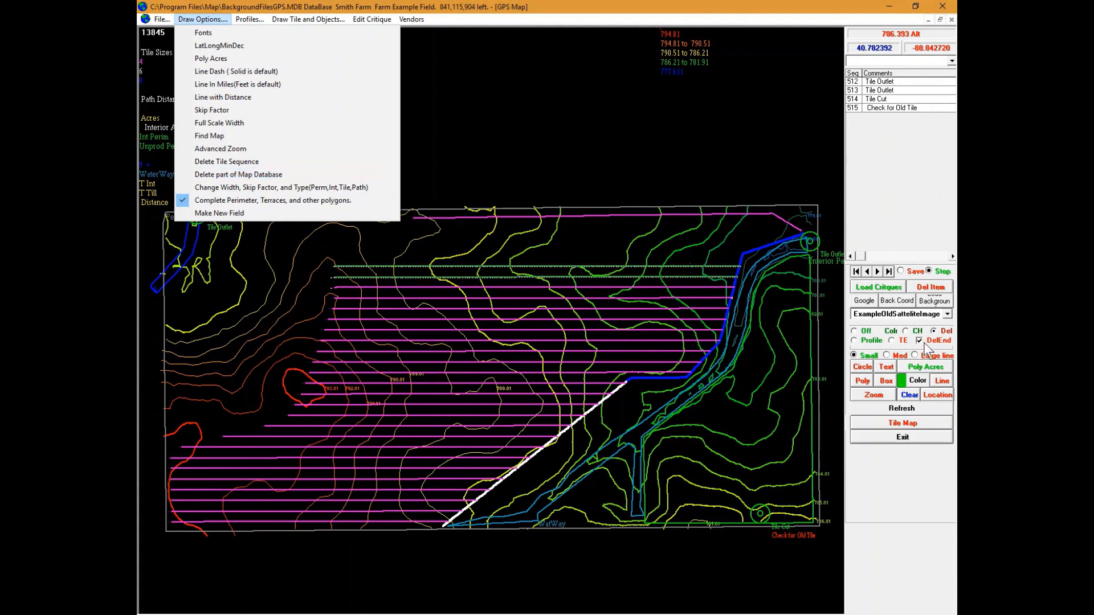
left_click(870, 342)
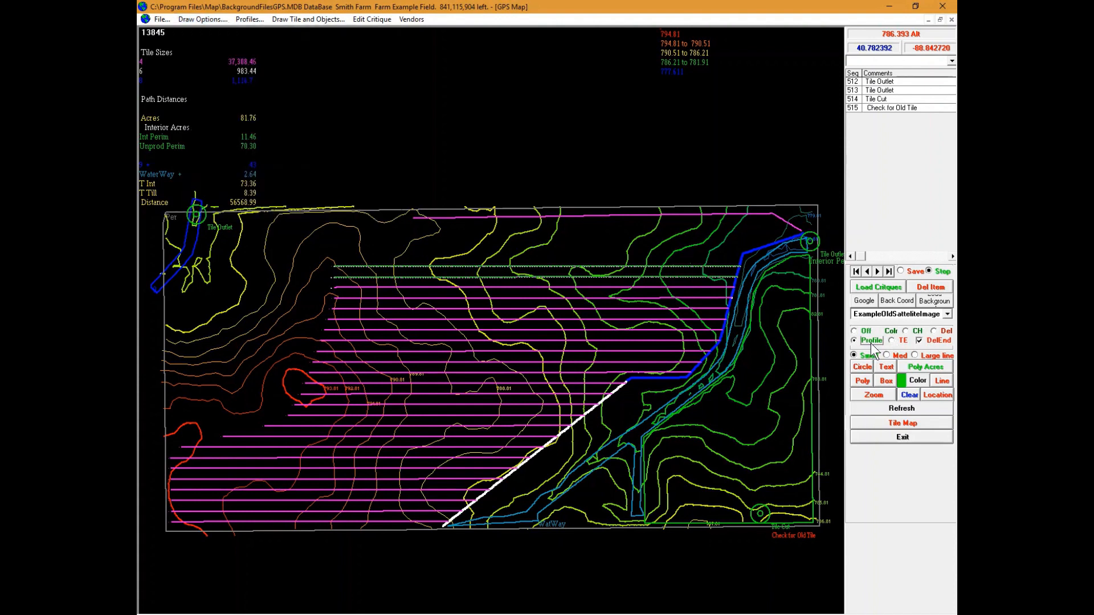
left_click(593, 309)
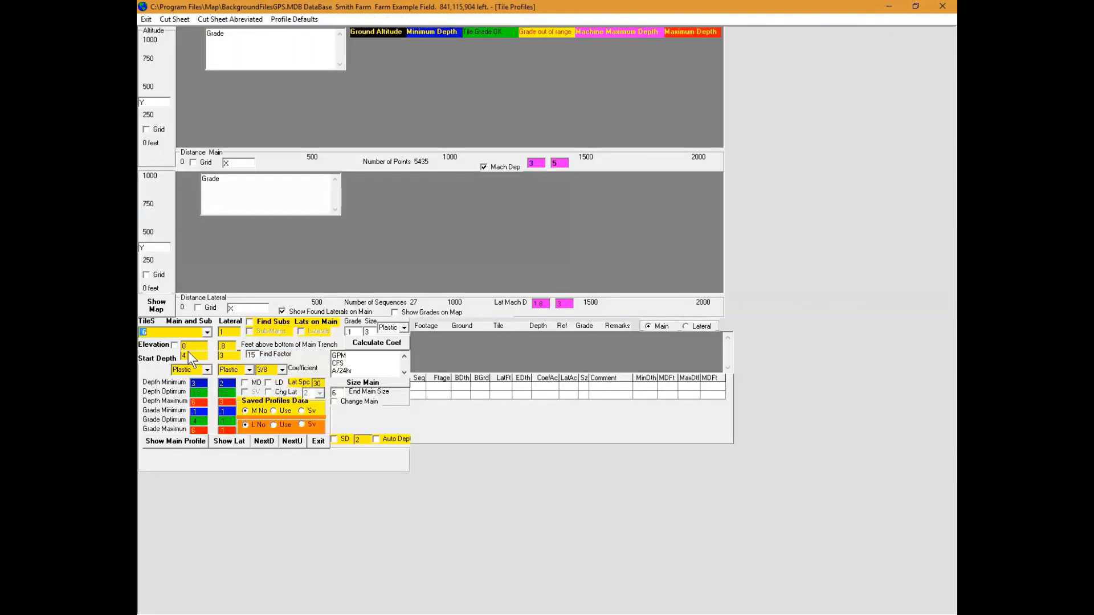
left_click(274, 411)
left_click(187, 442)
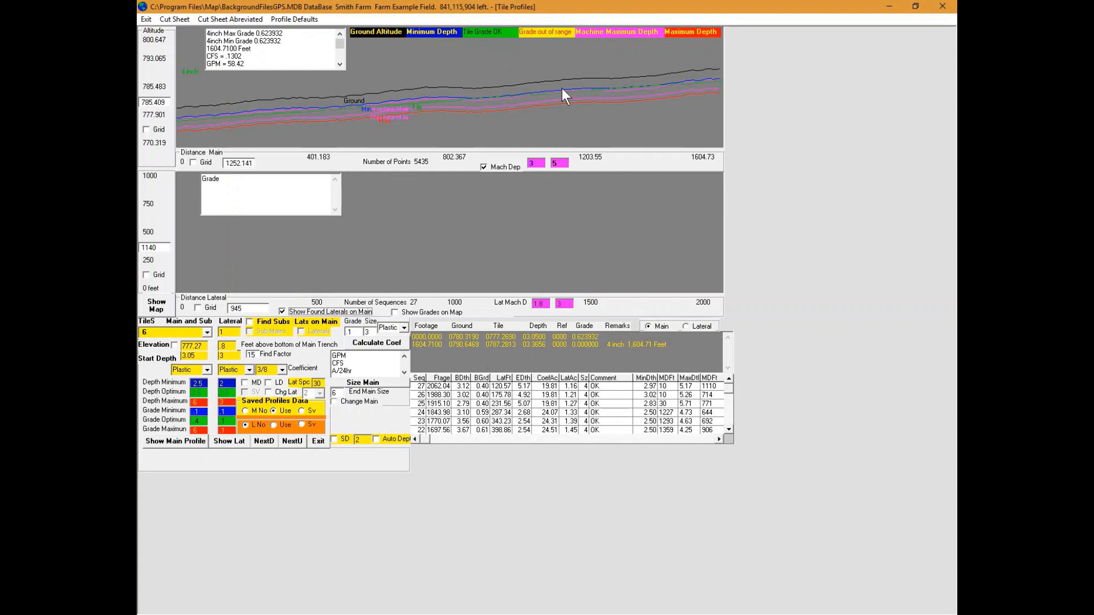
- Examine the grade, flow and drainage coefficient details of the displayed tile profile, and return to the map
left_click(339, 64)
left_click(338, 65)
left_click(338, 65)
left_click(338, 65)
left_click(339, 65)
left_click(338, 65)
left_click(339, 65)
left_click(338, 65)
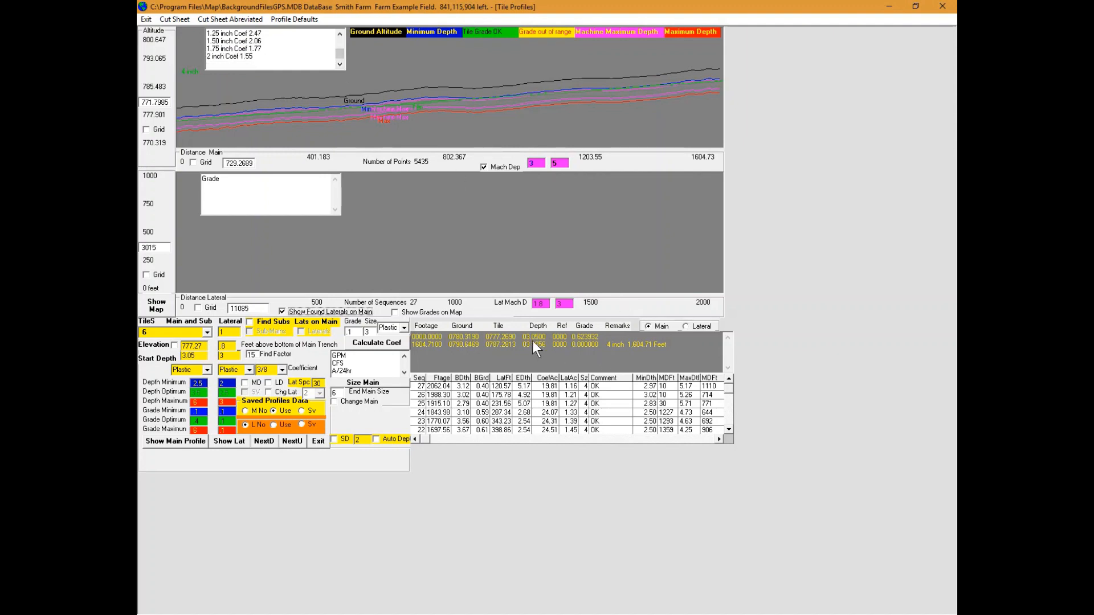
left_click(319, 440)
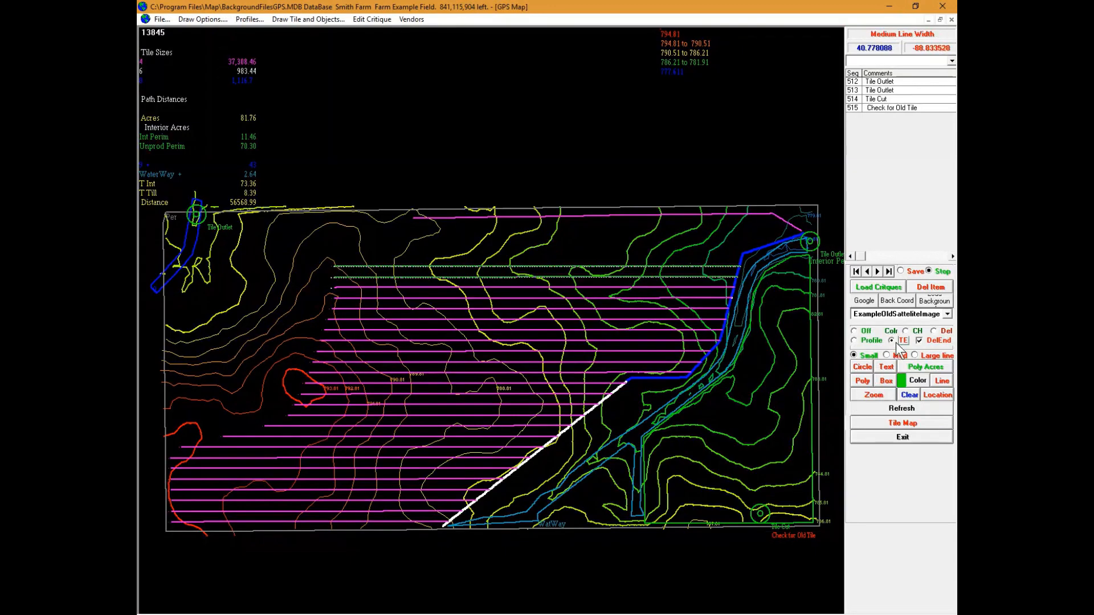
- Cut the third lateral with its western end deleted, cut the fifth lateral while keeping its end, and refresh the map
left_click(480, 286)
left_click(554, 344)
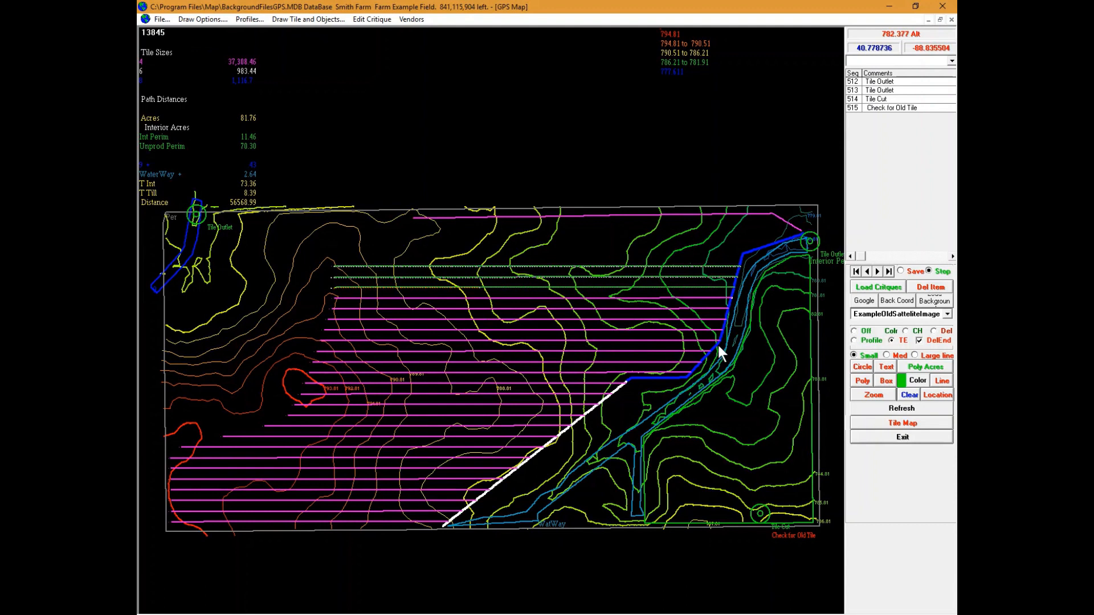
left_click(463, 309)
left_click(554, 346)
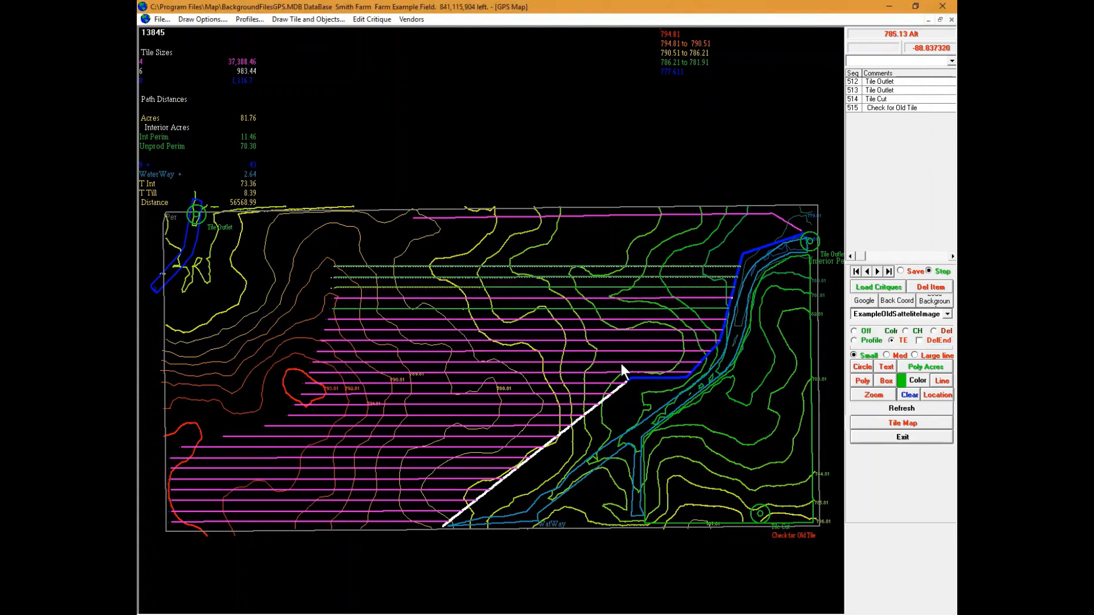
left_click(875, 406)
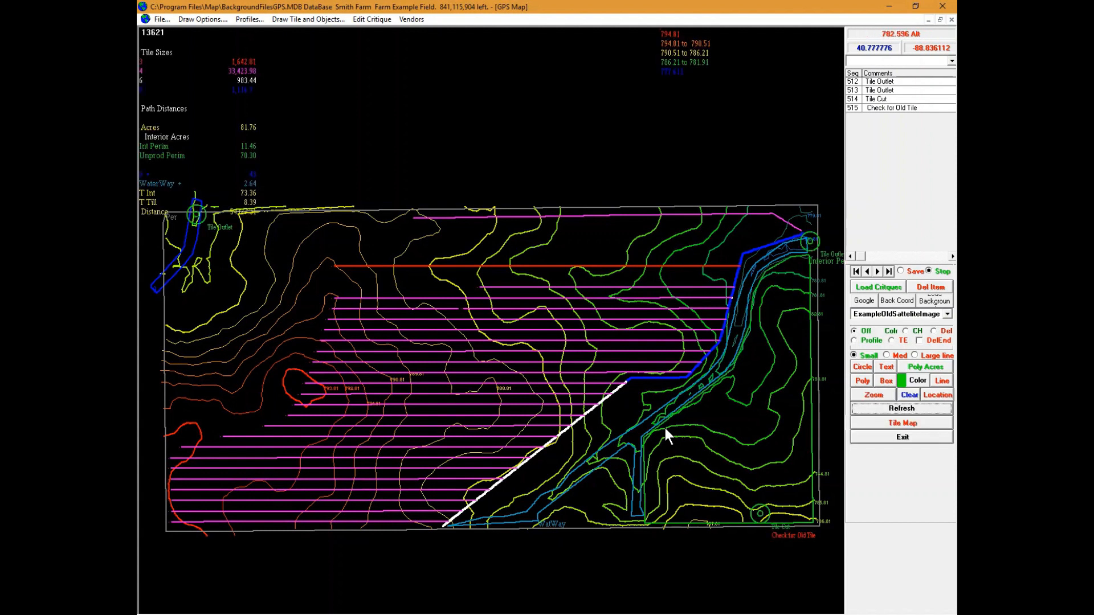
left_click(551, 266)
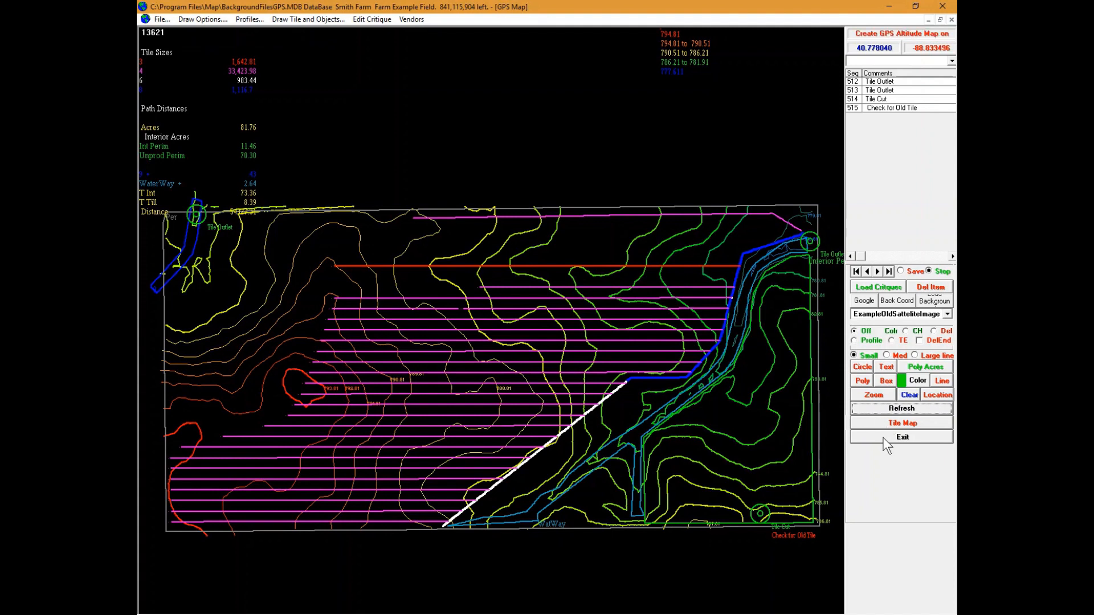
- Set up an Interior Perimeter object with straight lines for drawing on the map
left_click(308, 18)
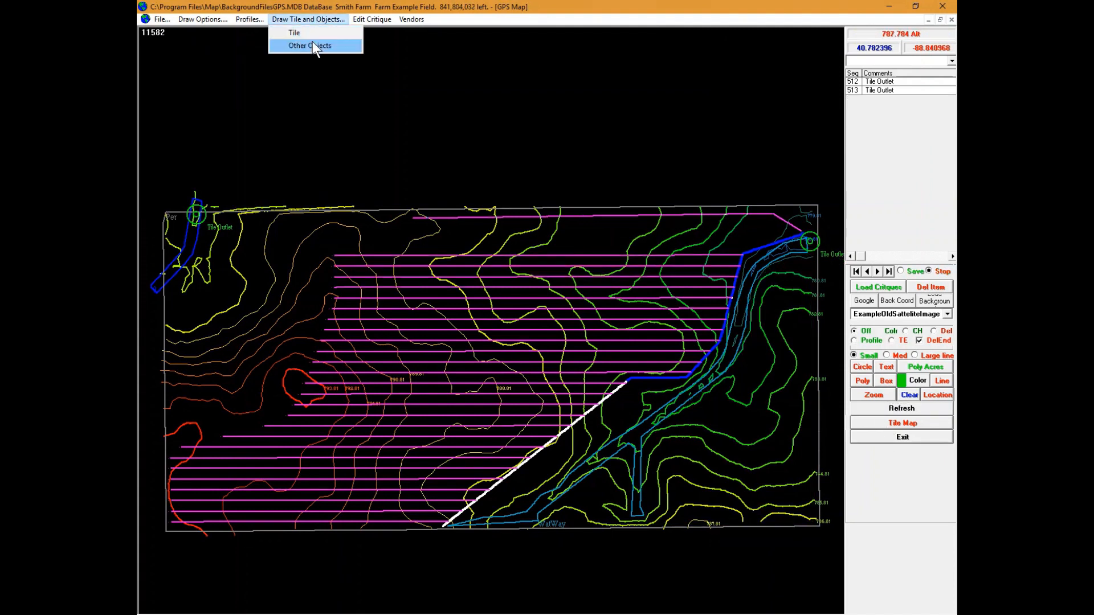
left_click(313, 45)
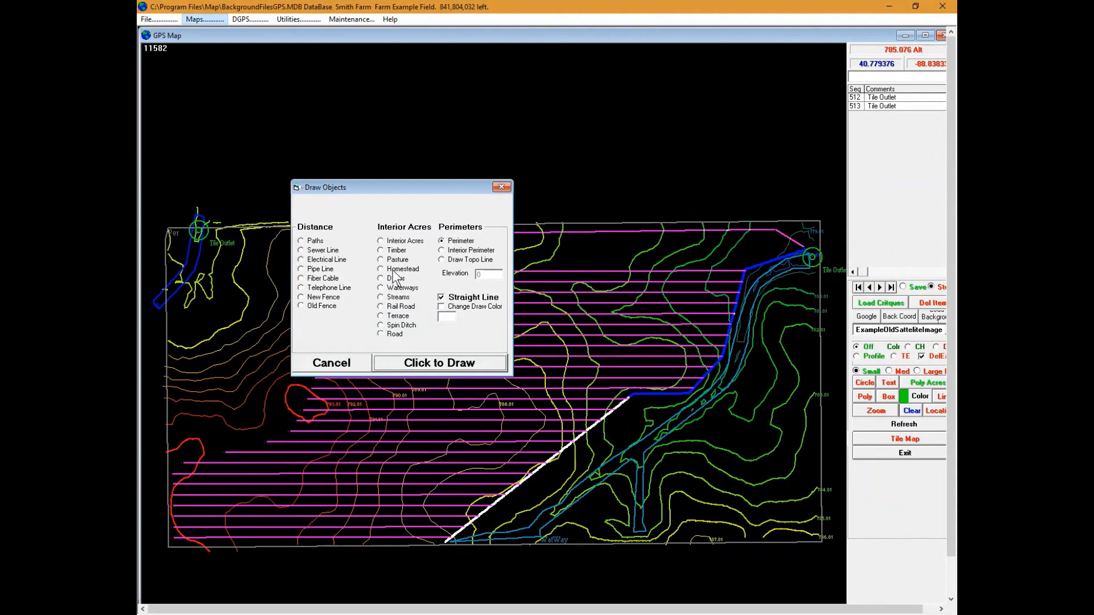
left_click(456, 251)
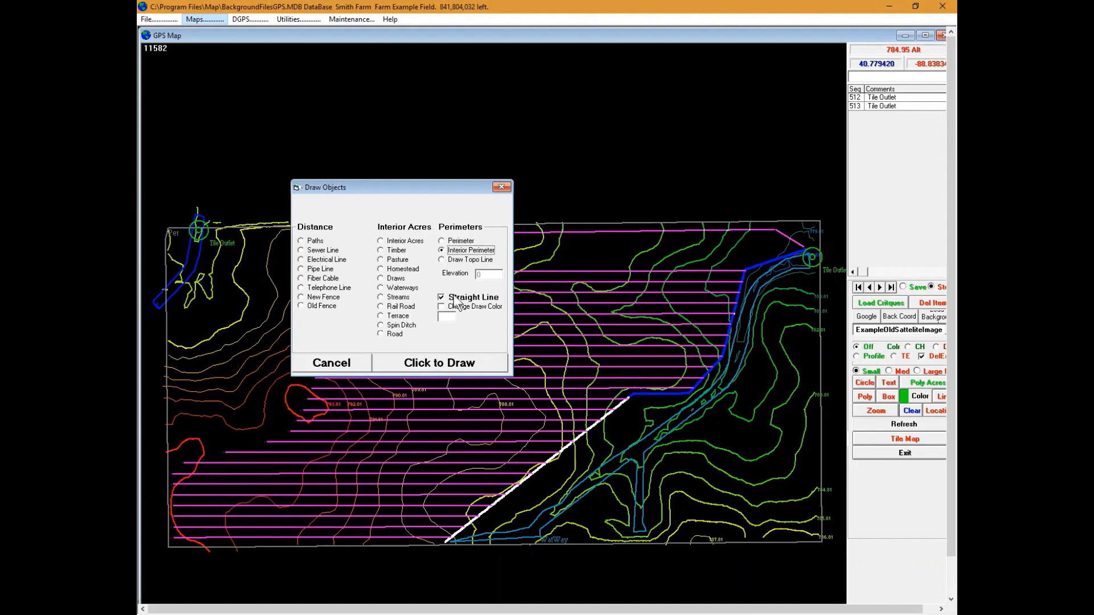
left_click(432, 359)
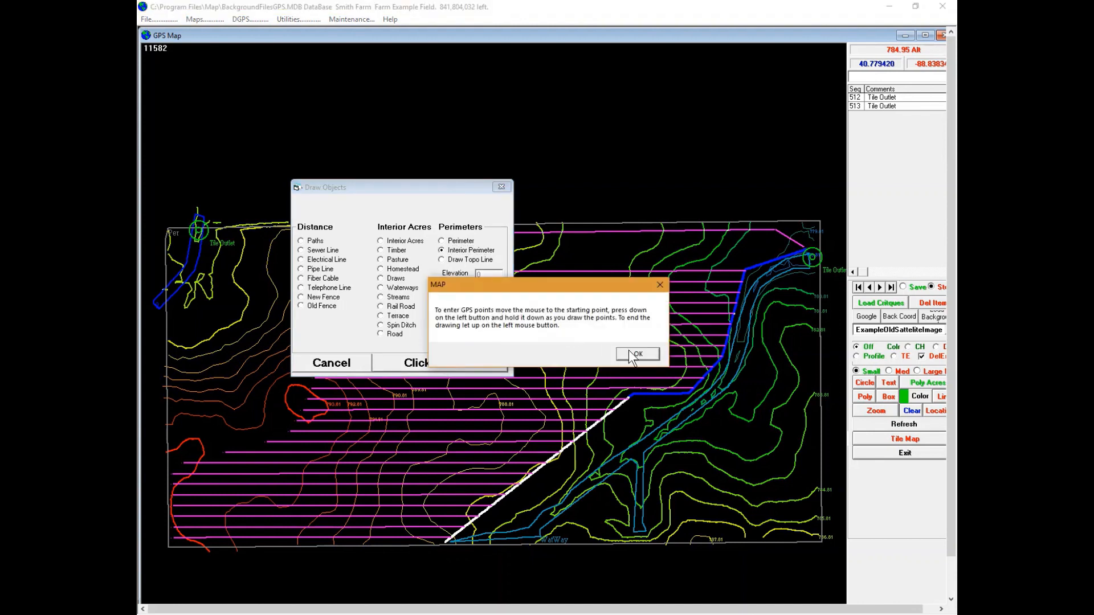
left_click(636, 354)
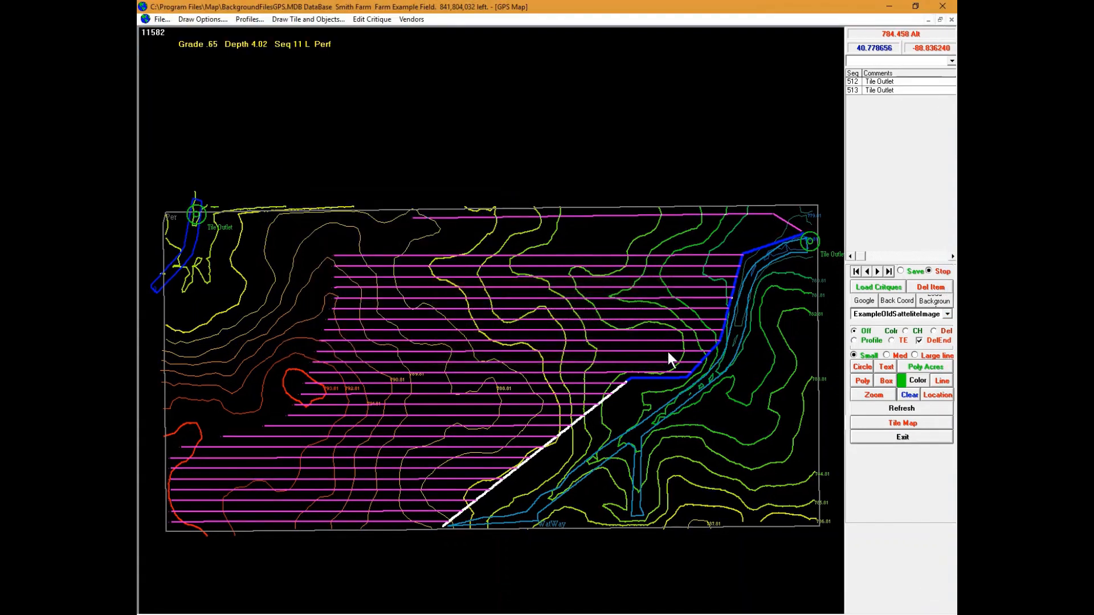
- Draw the interior perimeter from the eastern outlet along the east and south field borders and back along the waterway's southeast side, and refresh the map
left_click(809, 256)
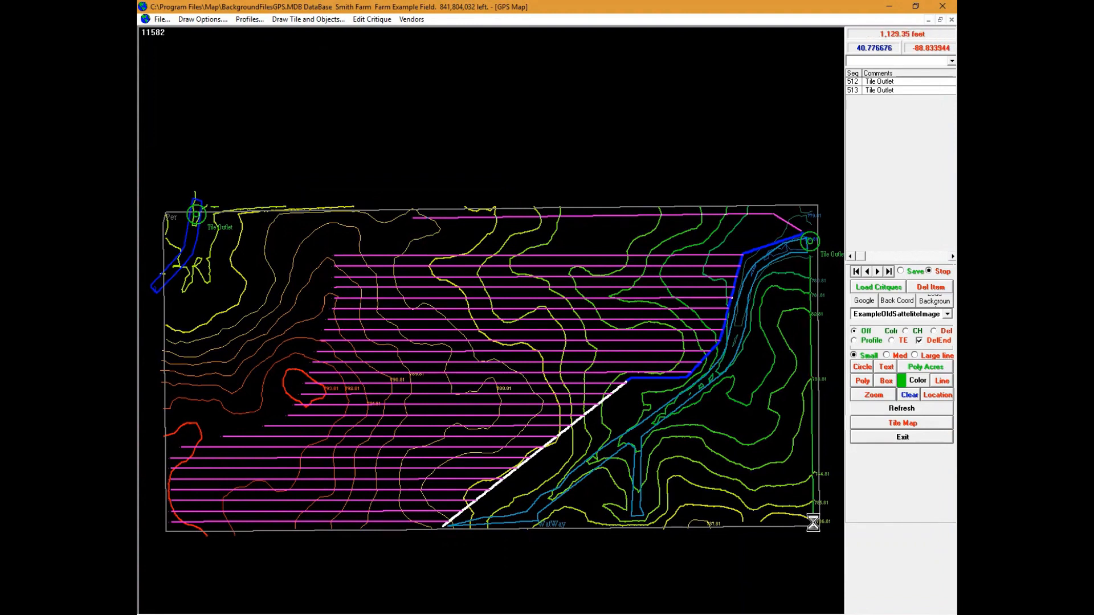
key("Return")
key("n")
left_click(645, 439)
key("y")
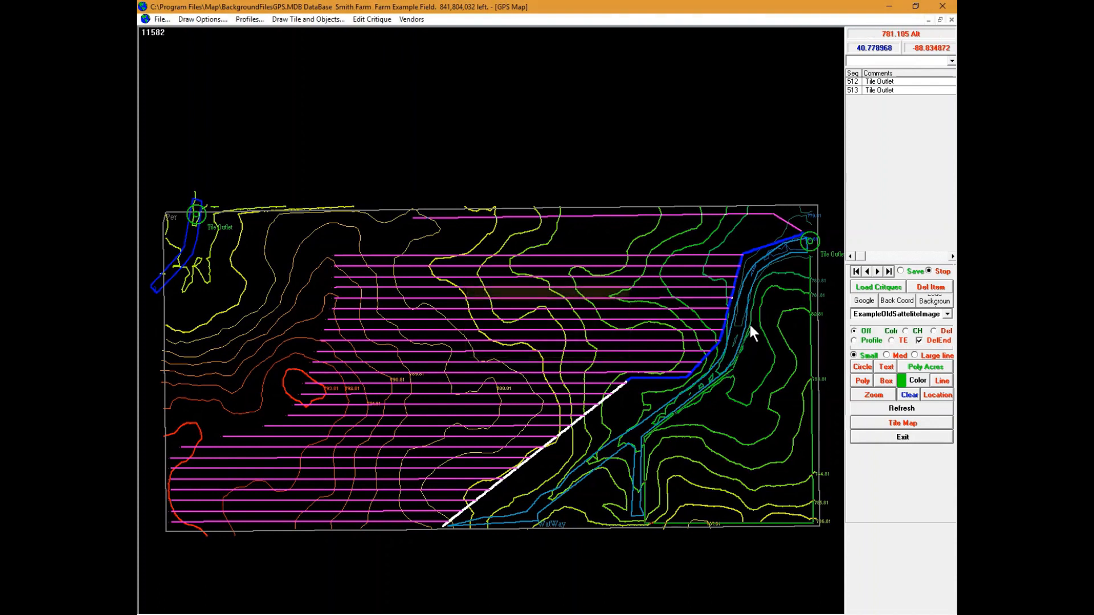
left_click(754, 293)
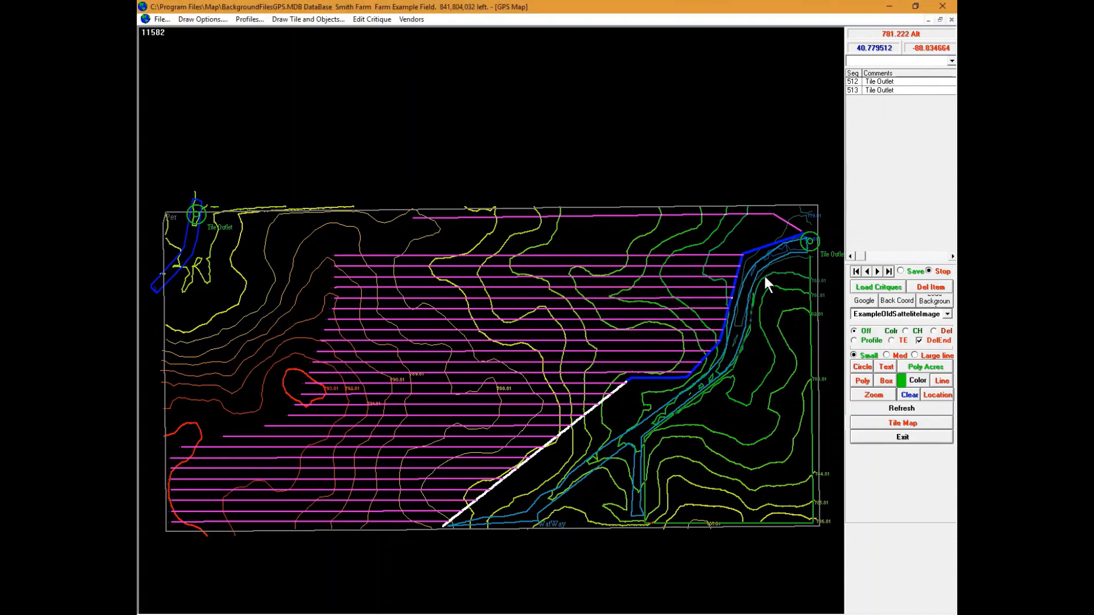
key("n")
left_click(791, 257)
key("n")
left_click(805, 255)
left_click(554, 346)
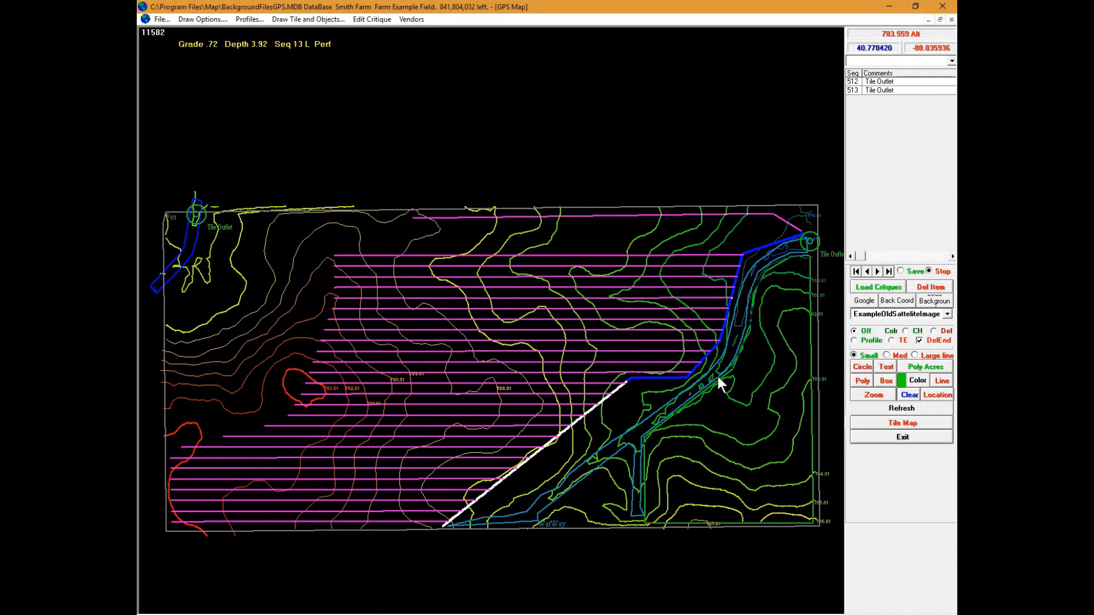
left_click(887, 407)
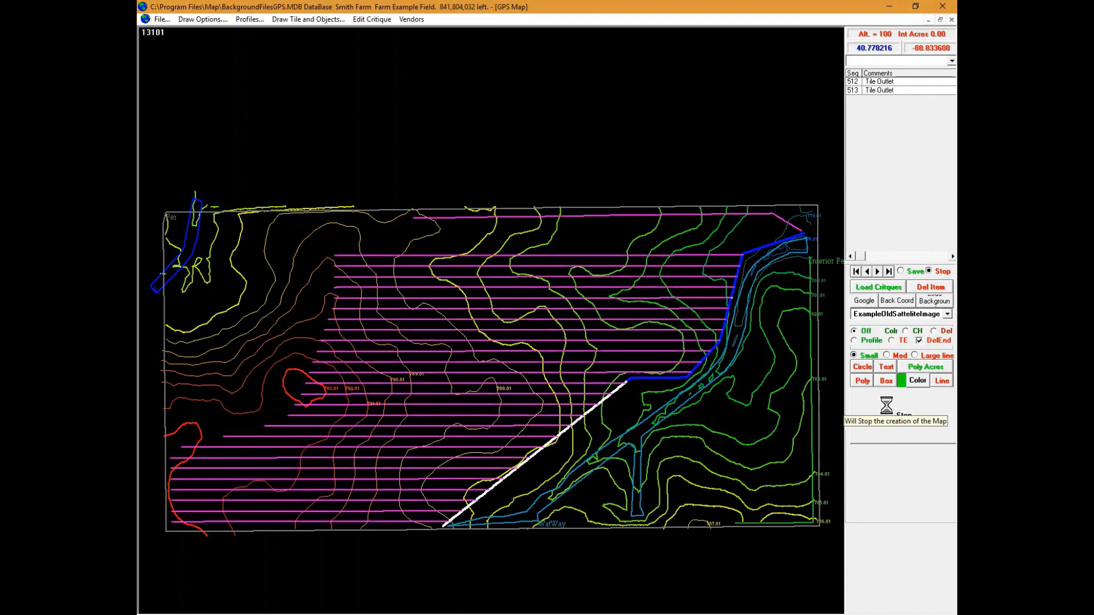
- Load the ExampleOldSatteliteImage background and save a Tile Cut location near the field's southeast corner
left_click(932, 304)
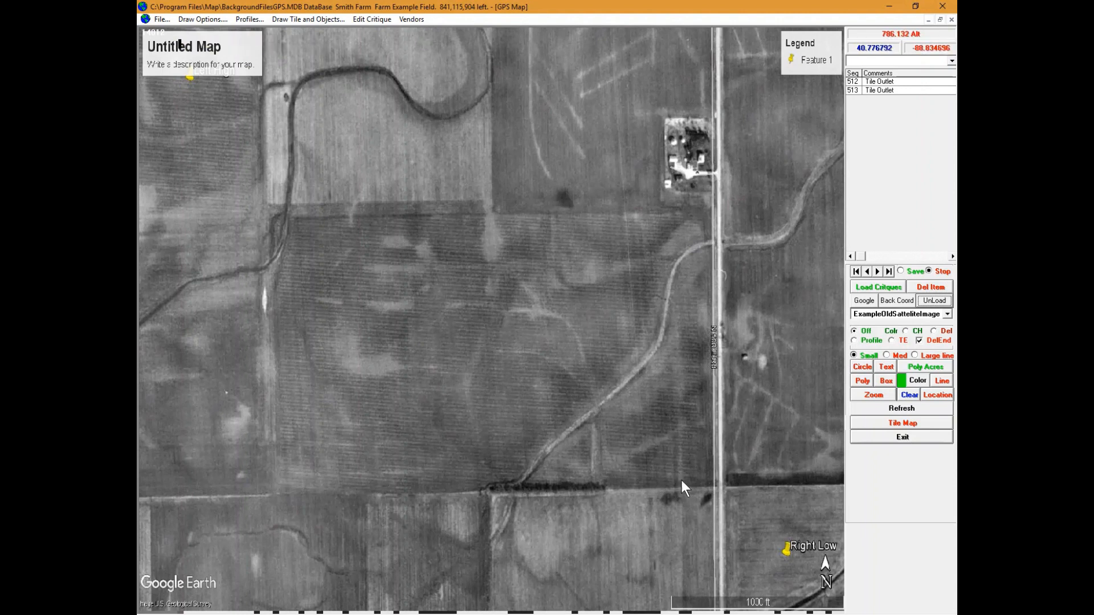
left_click(904, 273)
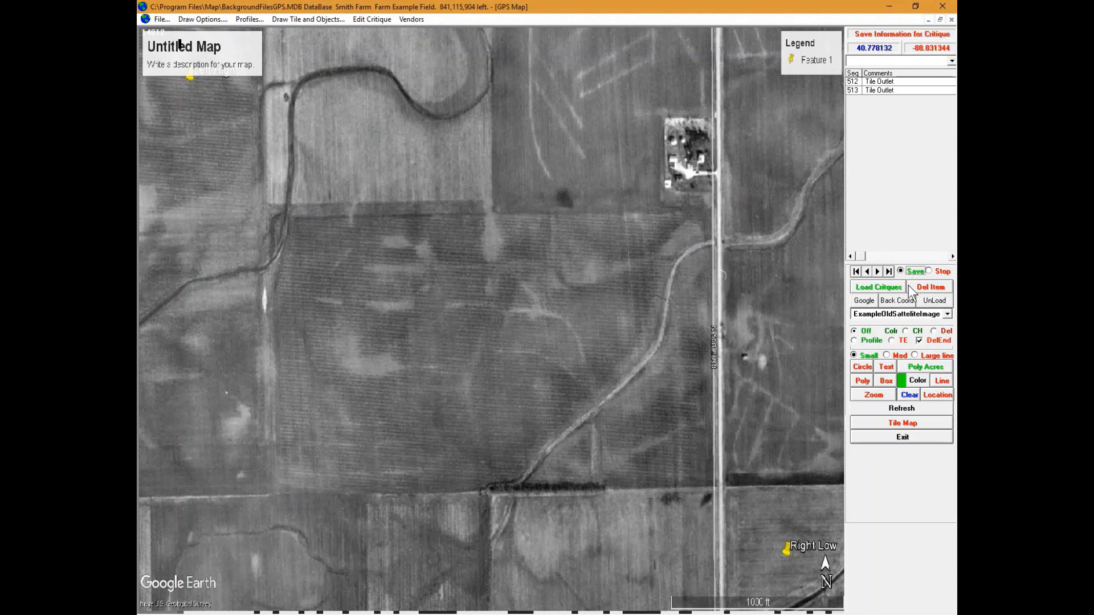
left_click(934, 395)
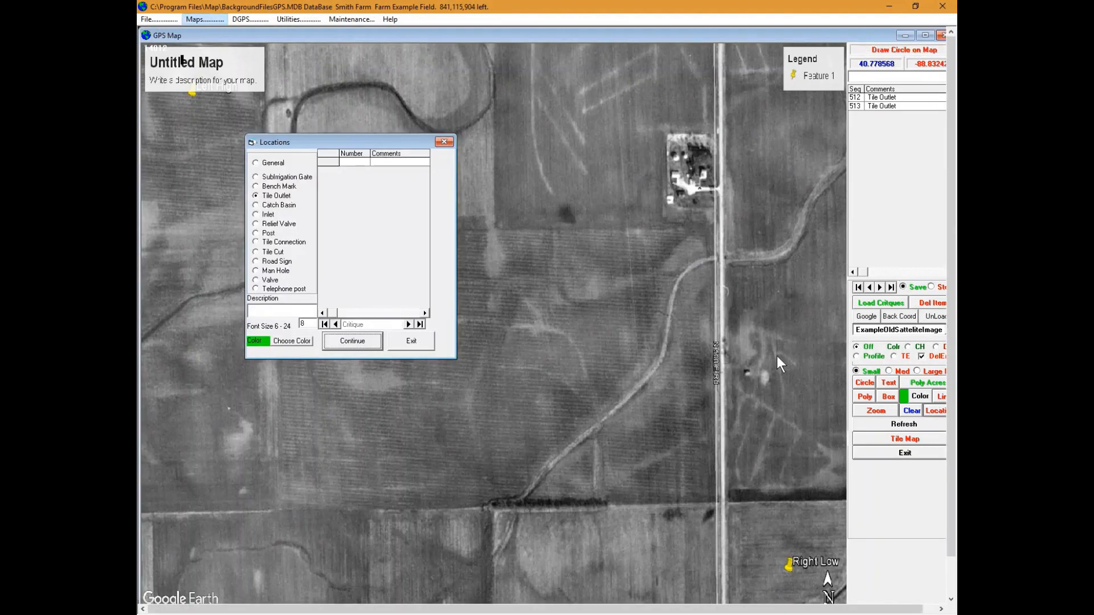
left_click(276, 252)
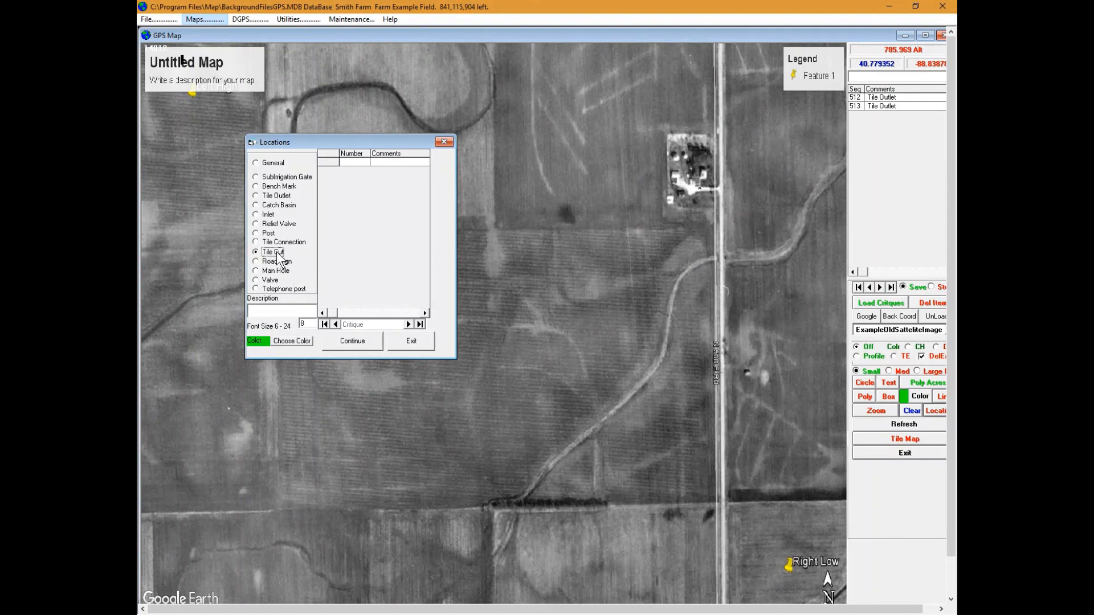
left_click(358, 341)
left_click(680, 481)
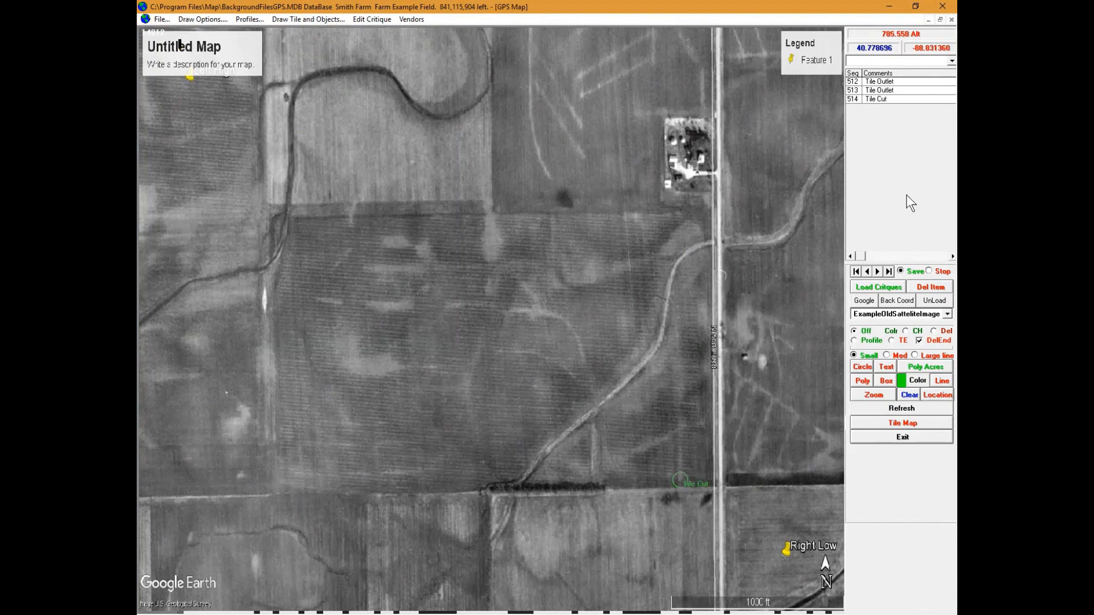
left_click(952, 257)
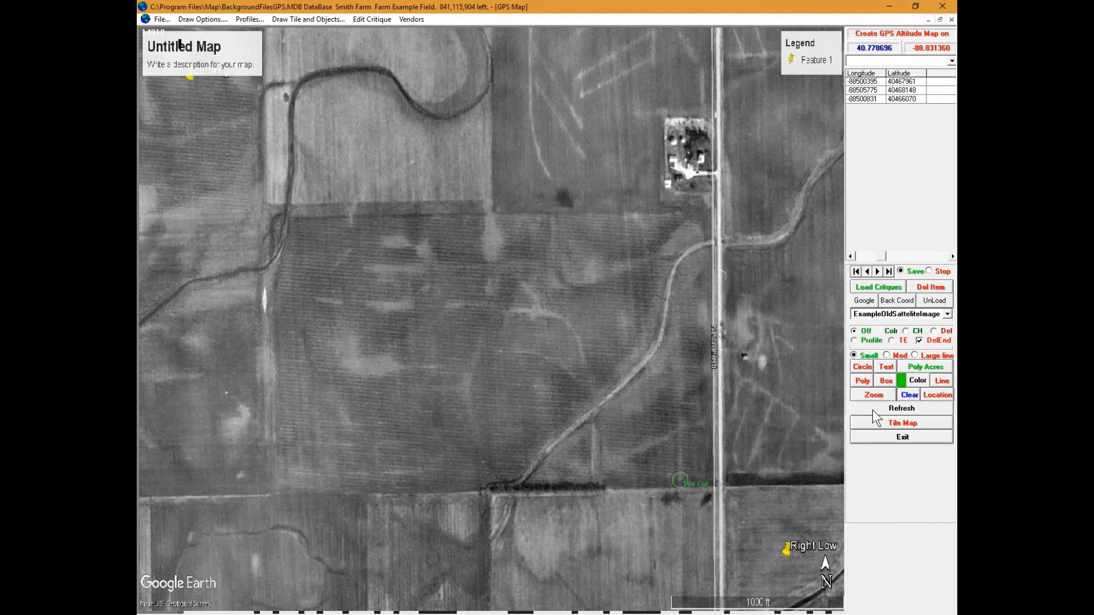
- Save the text note "Check for Old Tile" just south of the Tile Cut location and stop saving critiques
left_click(940, 271)
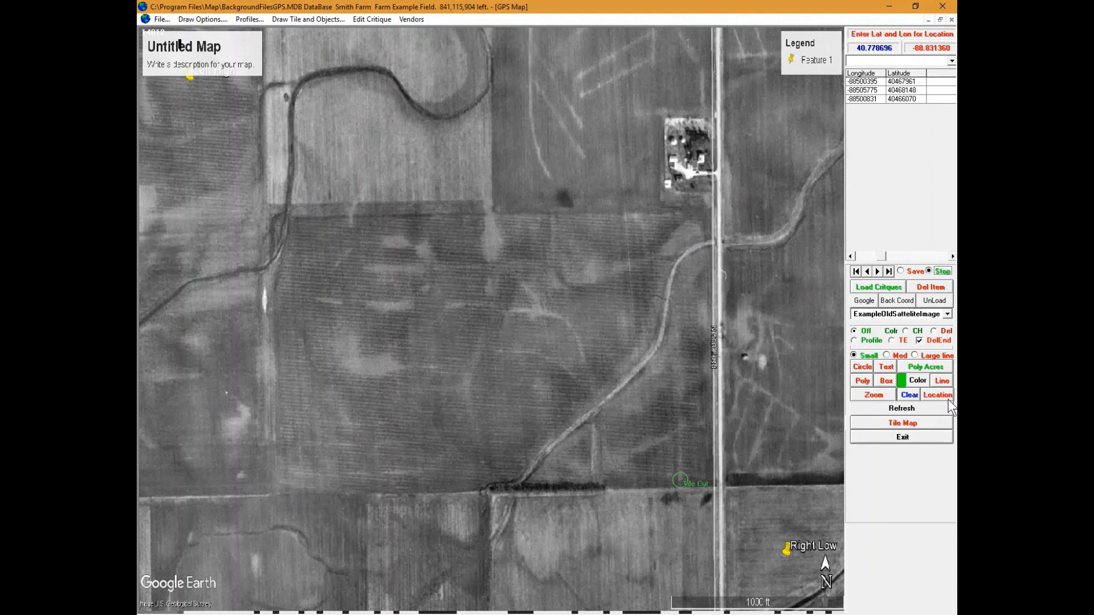
left_click(909, 271)
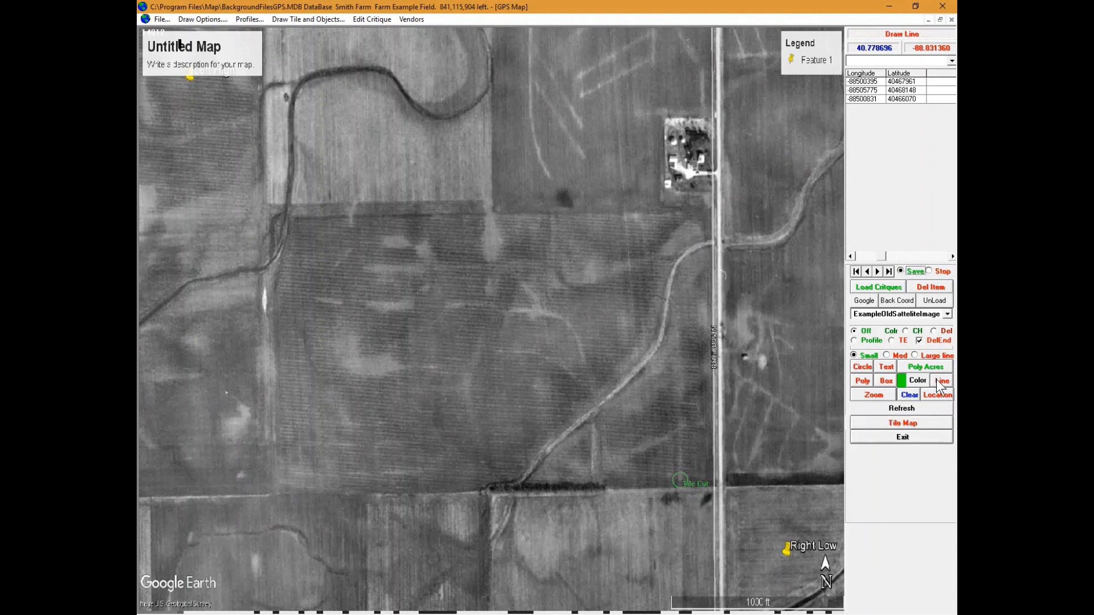
left_click(886, 367)
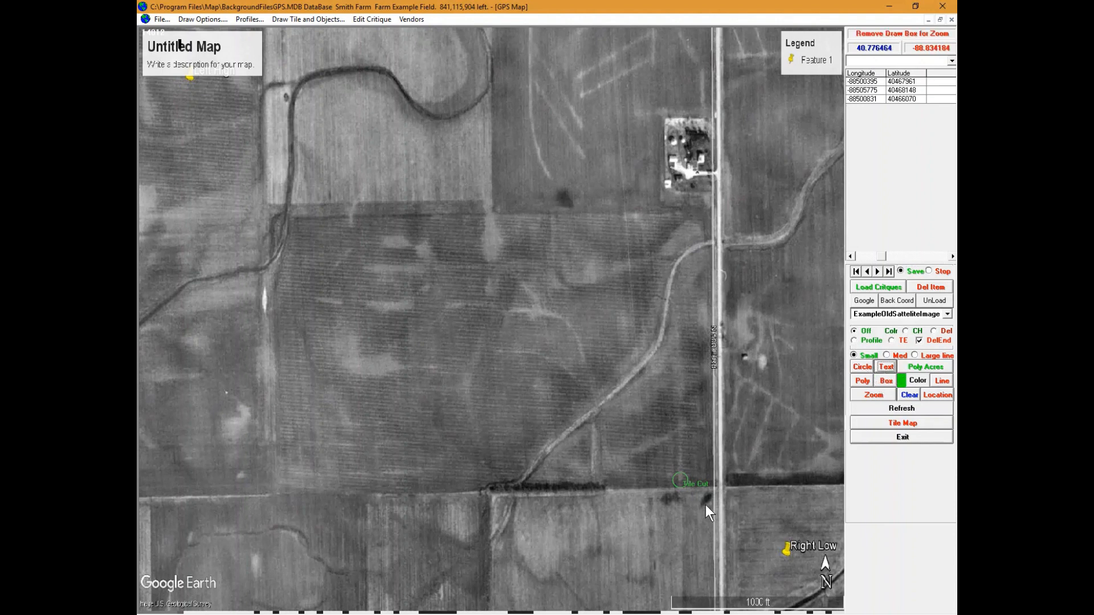
left_click(688, 497)
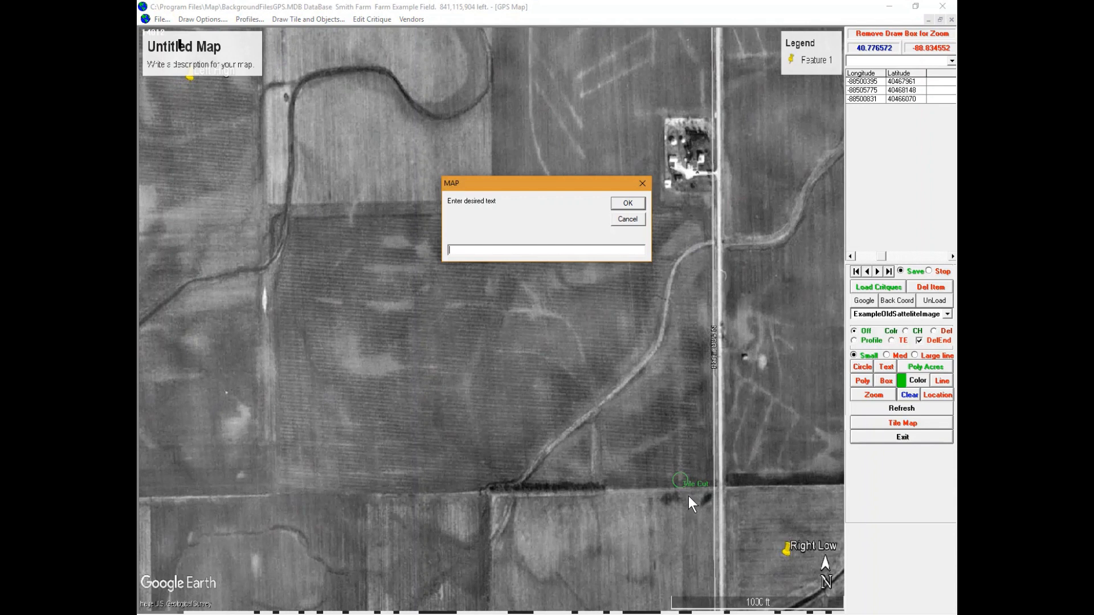
type("Check for Old Tile")
key("Return")
key("Return")
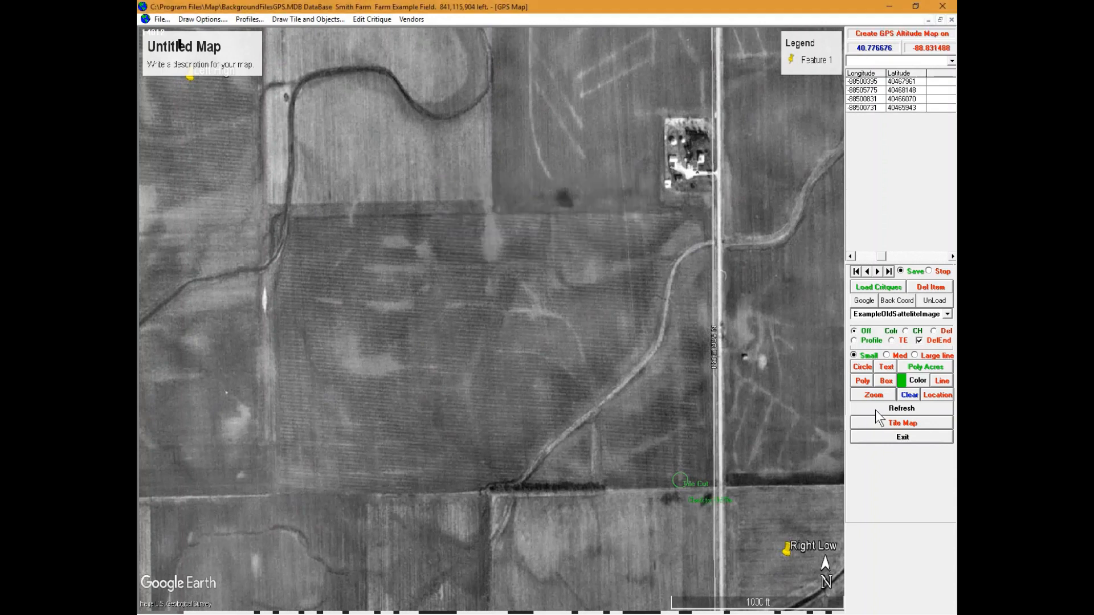
left_click(940, 272)
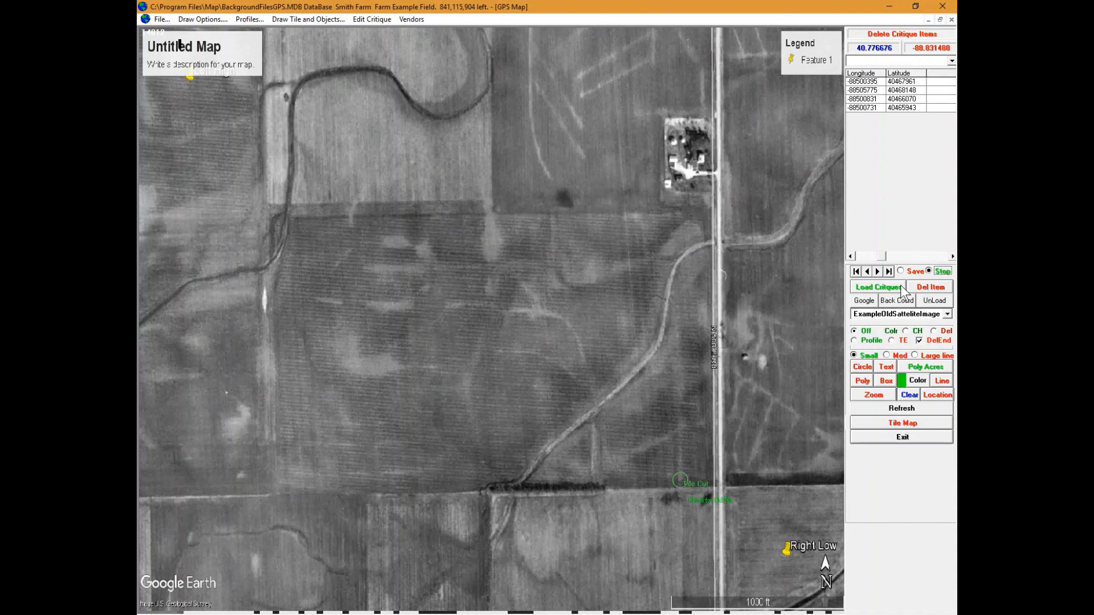
left_click(856, 271)
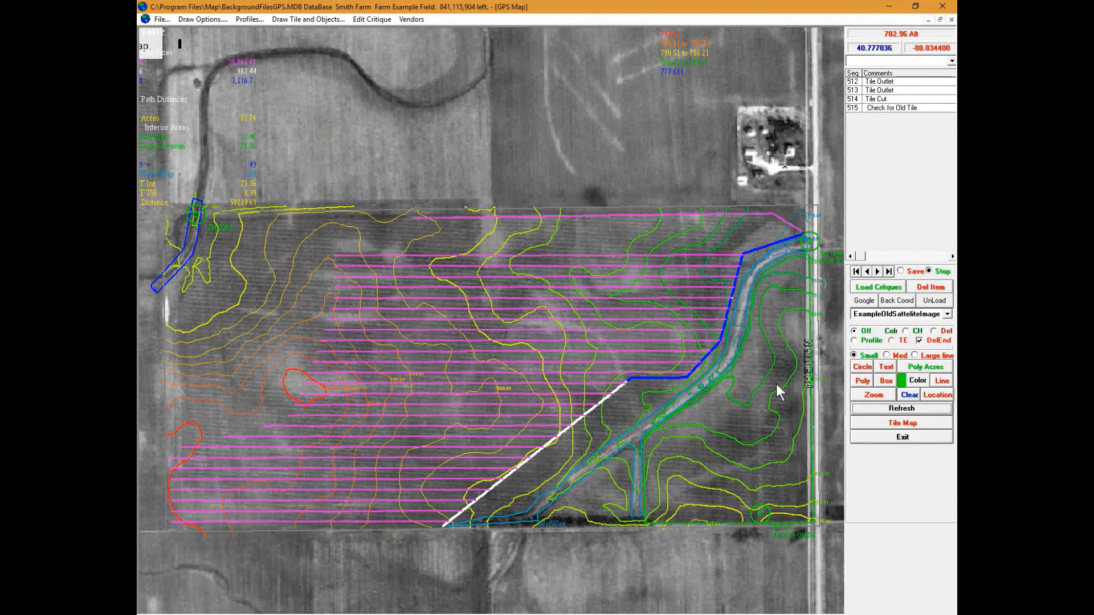
- Change the color of the "Check for Old Tile" critique to red and refresh the map
left_click(368, 19)
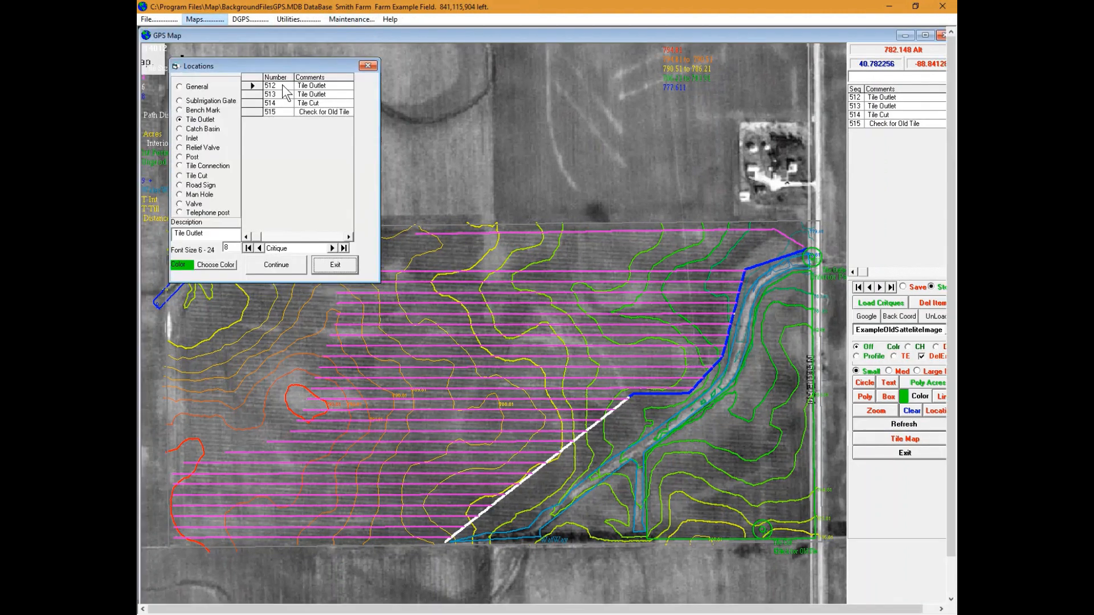
left_click(251, 113)
left_click(215, 265)
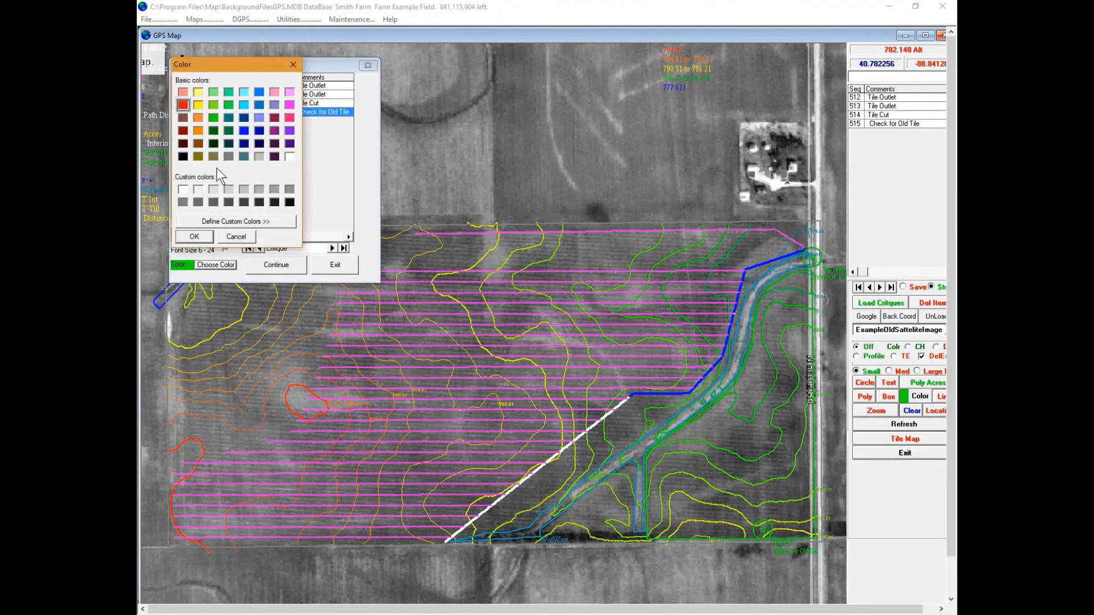
left_click(205, 235)
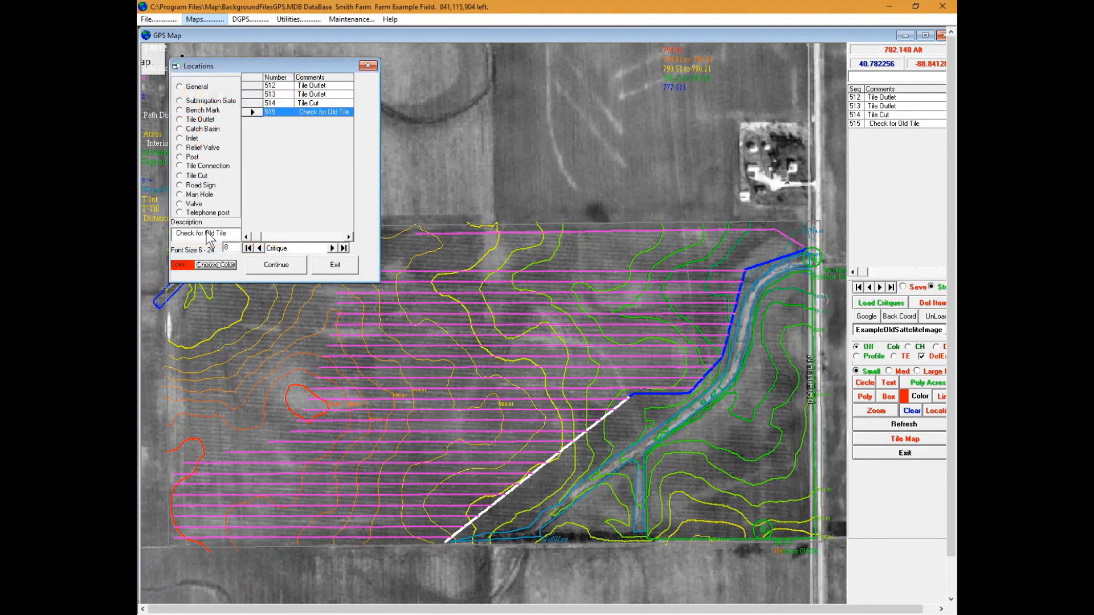
left_click(275, 265)
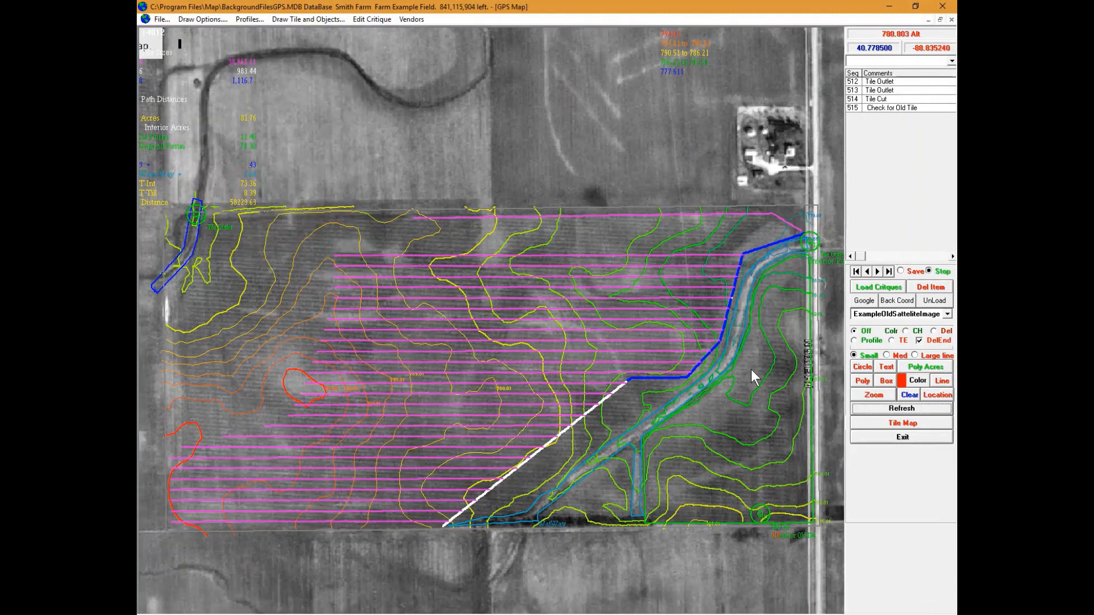
left_click(861, 408)
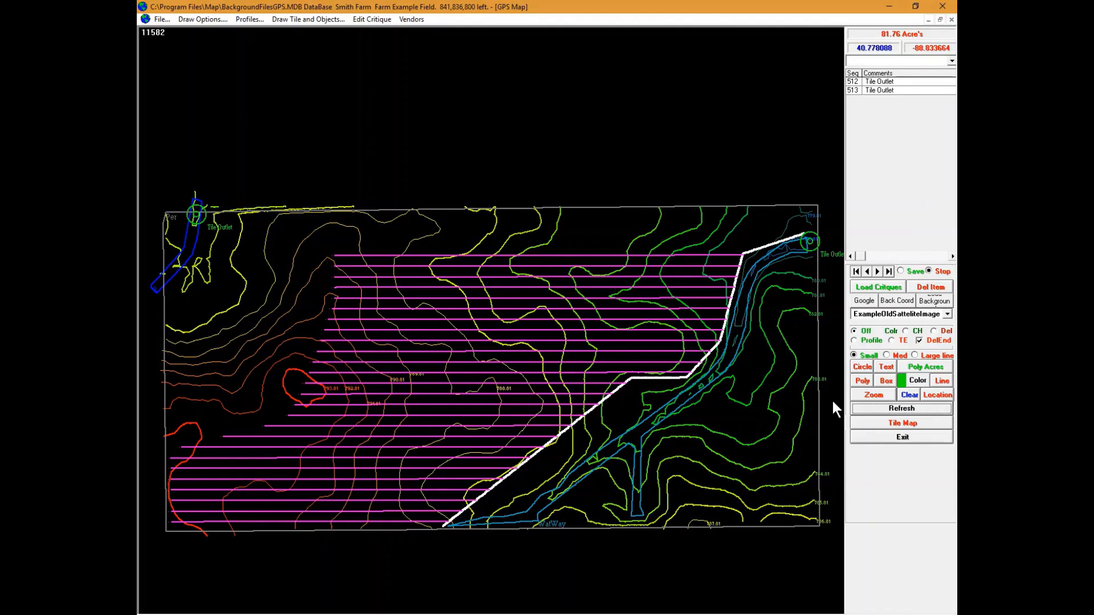
- Open the tile profiles, set the main's minimum depth to 3.5, and display the main profile
left_click(261, 18)
left_click(267, 33)
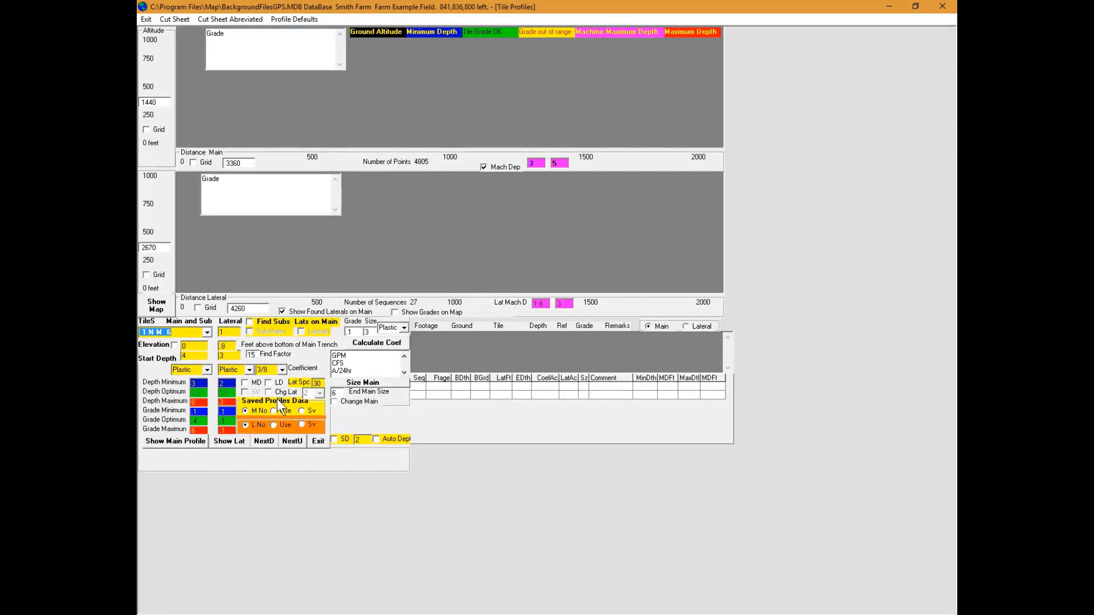
left_click(196, 383)
left_click(199, 439)
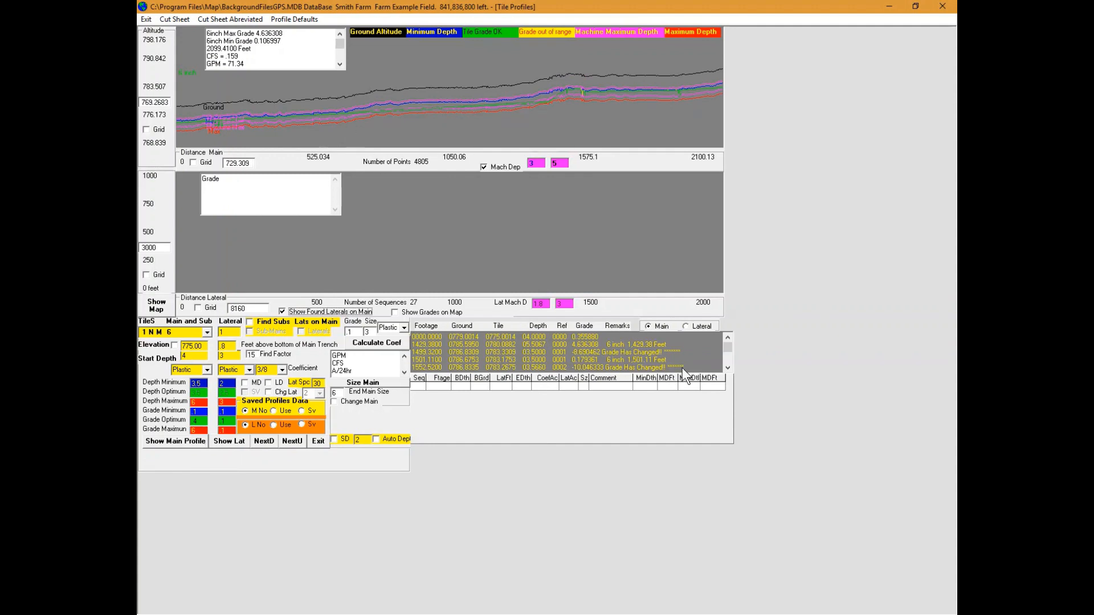
- Add a grade break to the main at about 656 ft with a 0.44 grade, and set both machine depths to 6
left_click(347, 114)
key("Return")
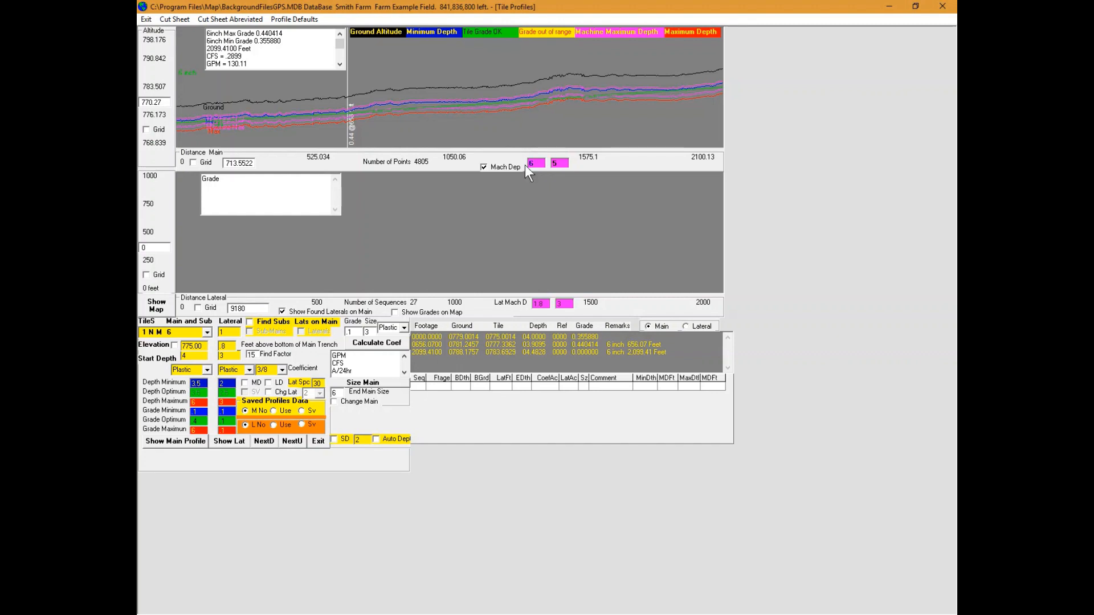
left_click(151, 442)
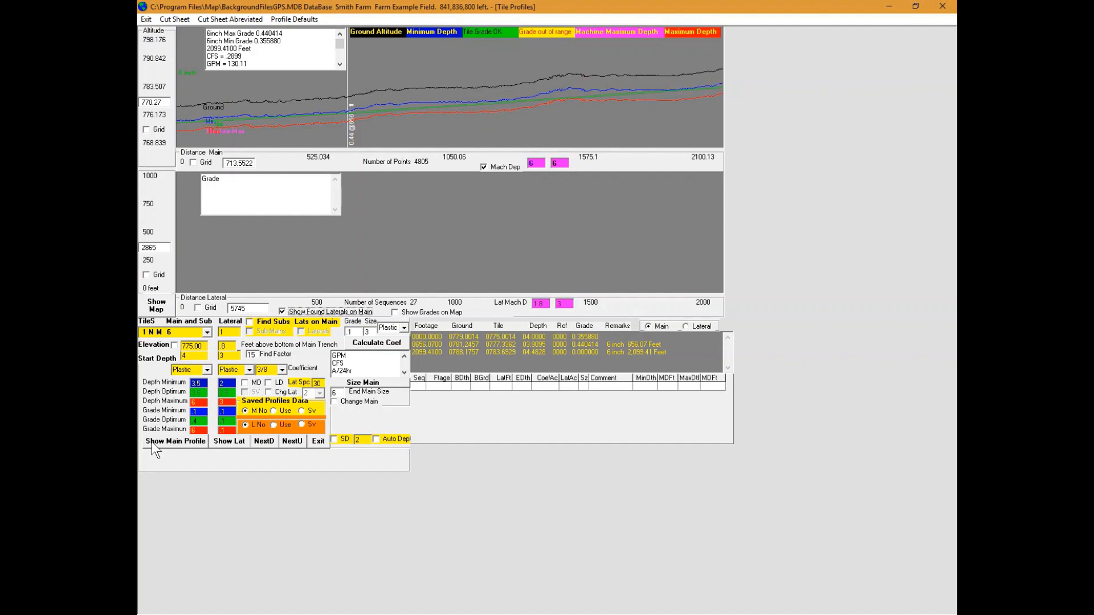
- Save the main's profile data and return to the map
left_click(312, 410)
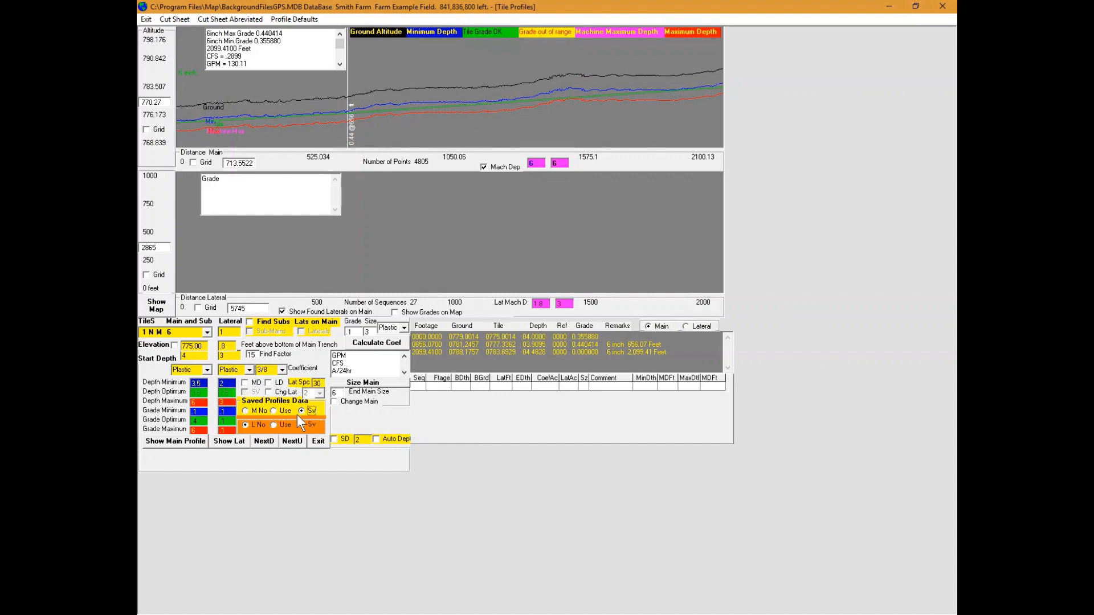
left_click(185, 444)
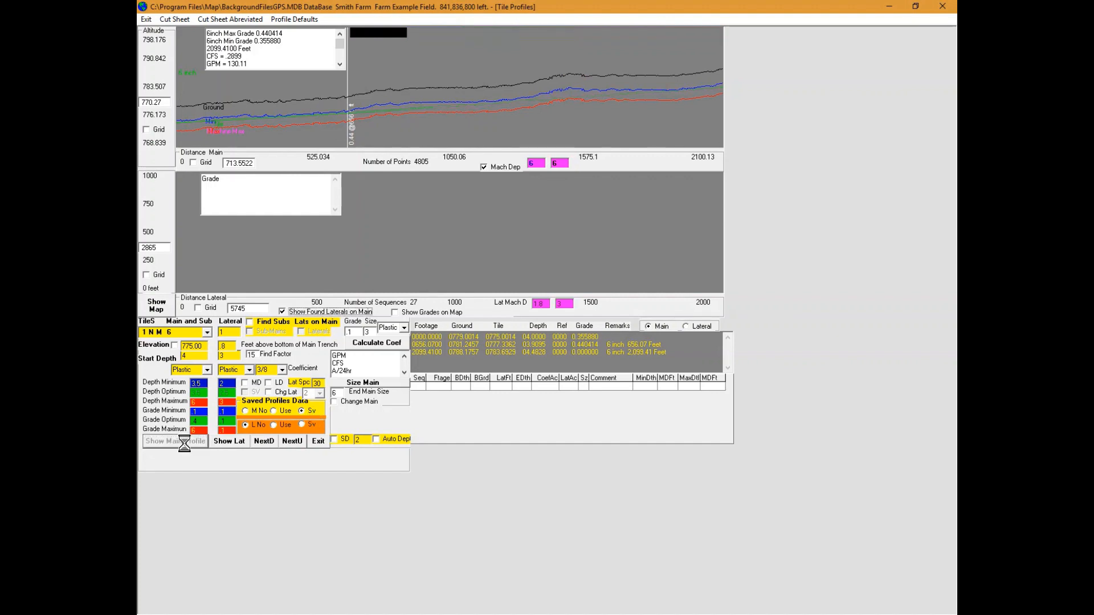
left_click(311, 443)
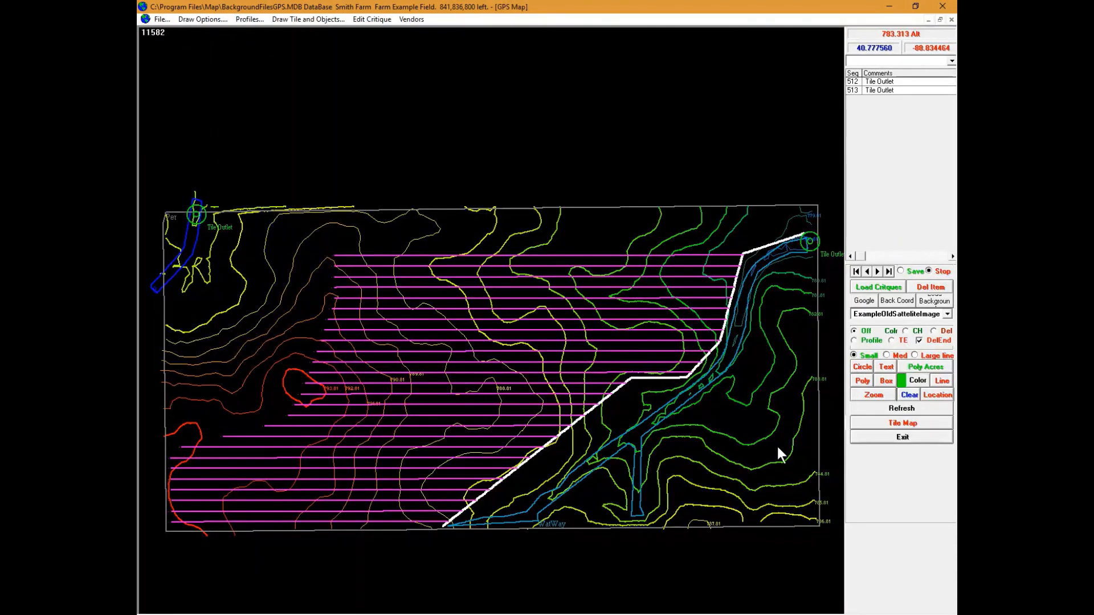
- Refresh the map and draw a line about 266 ft long along the main from the eastern outlet to its first bend
left_click(859, 408)
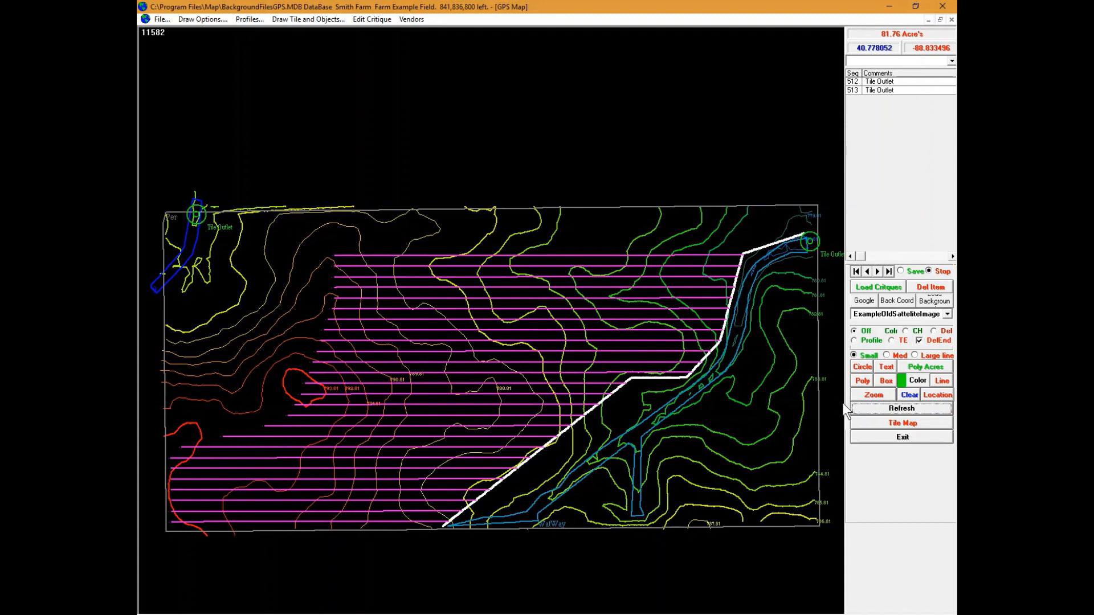
mouse_move(758, 250)
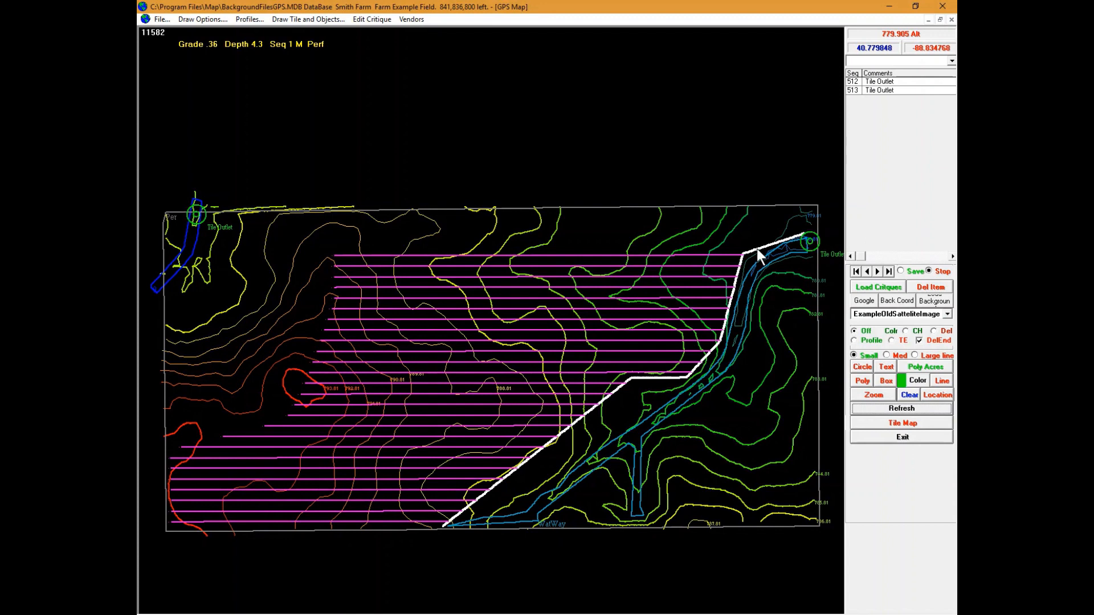
left_click(929, 394)
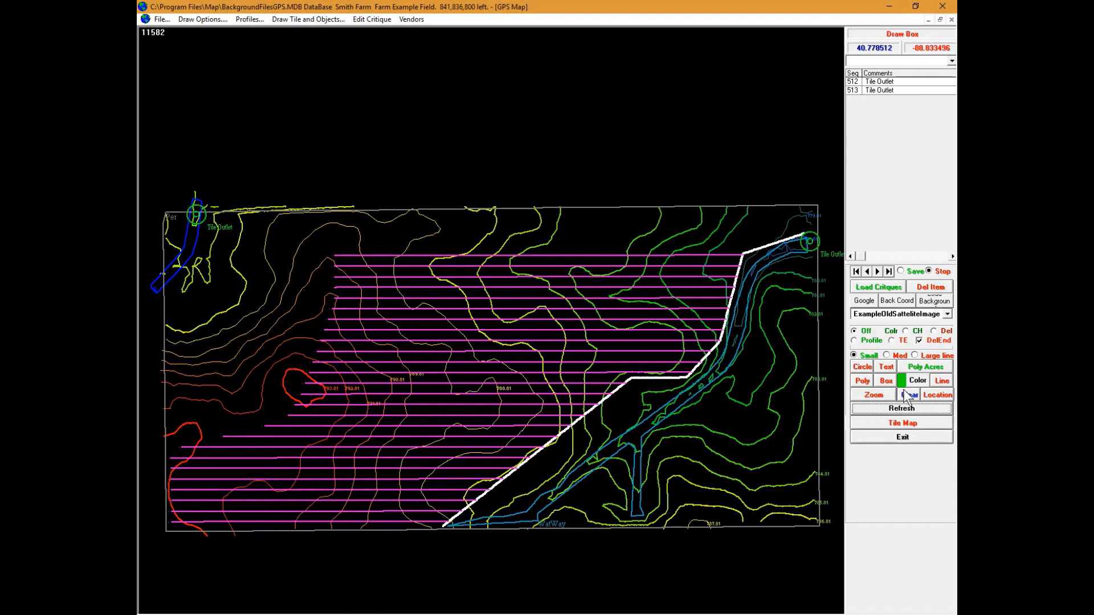
left_click(939, 382)
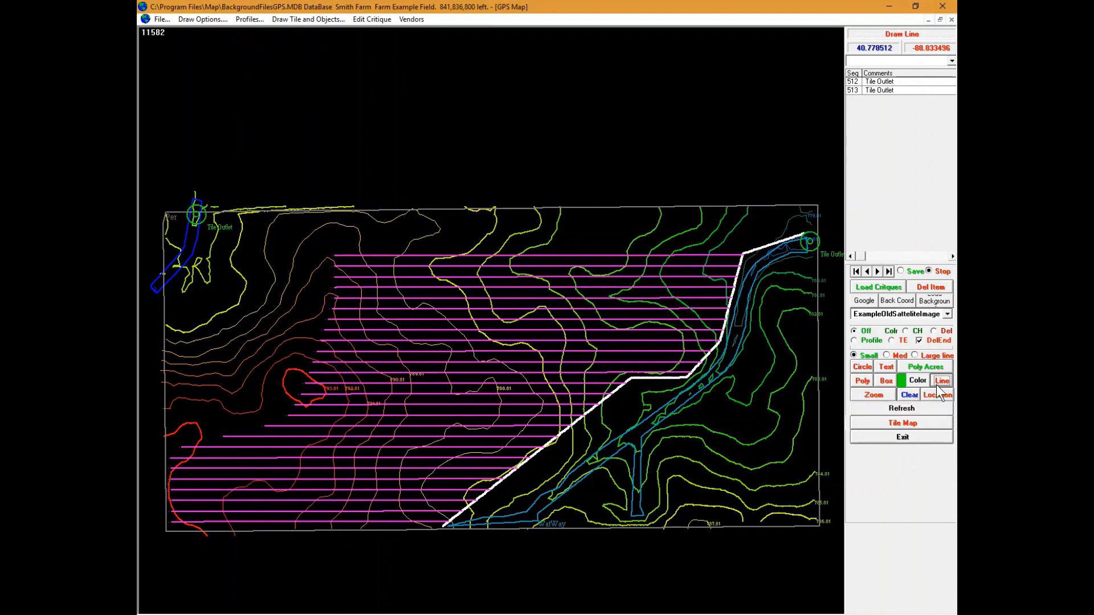
left_click(804, 233)
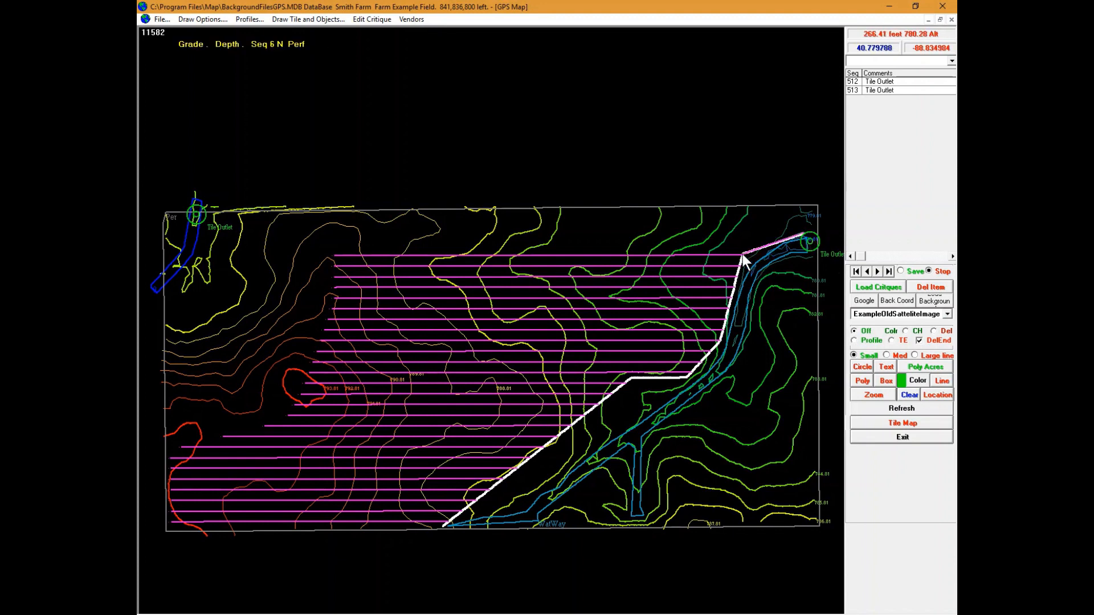
left_click(743, 255)
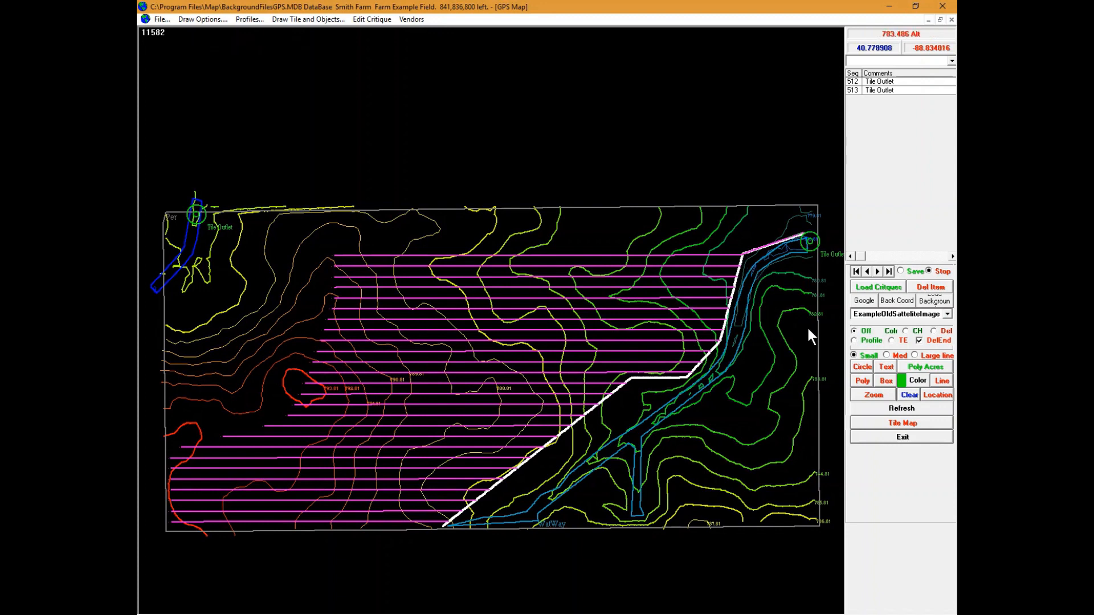
- Reopen the tile profiles and display the main profile using its saved profile data
left_click(942, 380)
left_click(494, 267)
left_click(235, 19)
left_click(251, 31)
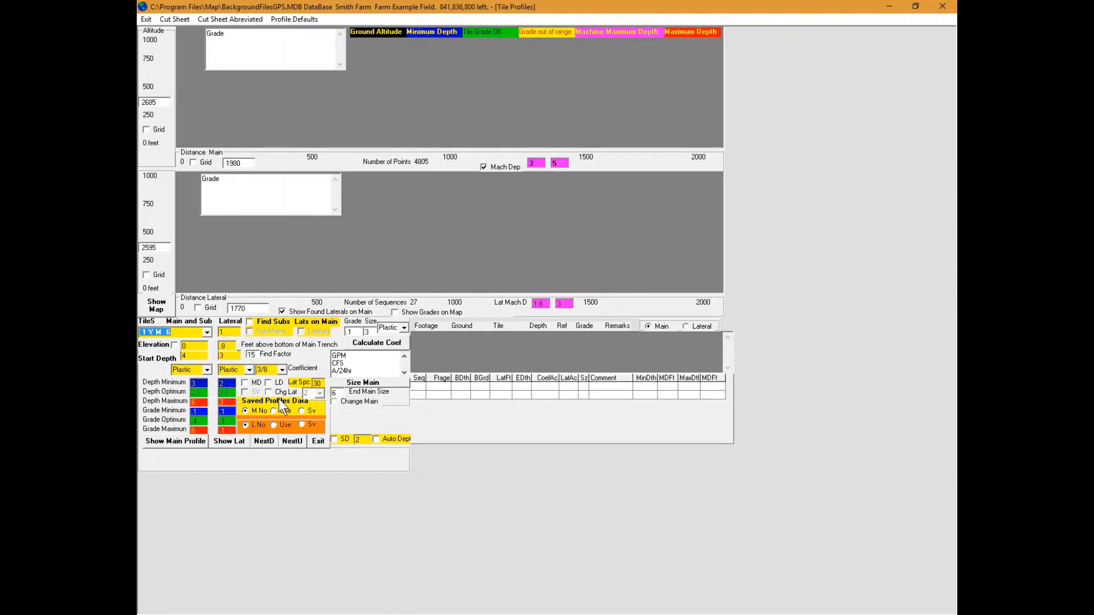
left_click(276, 411)
left_click(192, 441)
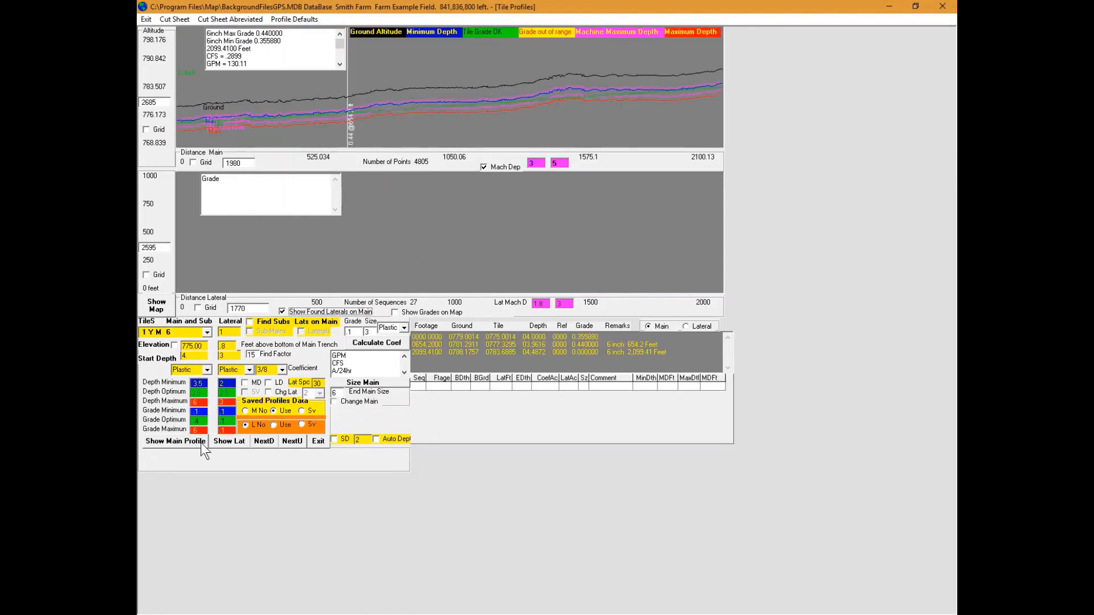
- Recalculate the main with laterals and auto depth enabled, lateral depths of 3 to 5, a 1/8 coefficient and lateral spacing of 45
left_click(312, 333)
left_click(218, 386)
type("4")
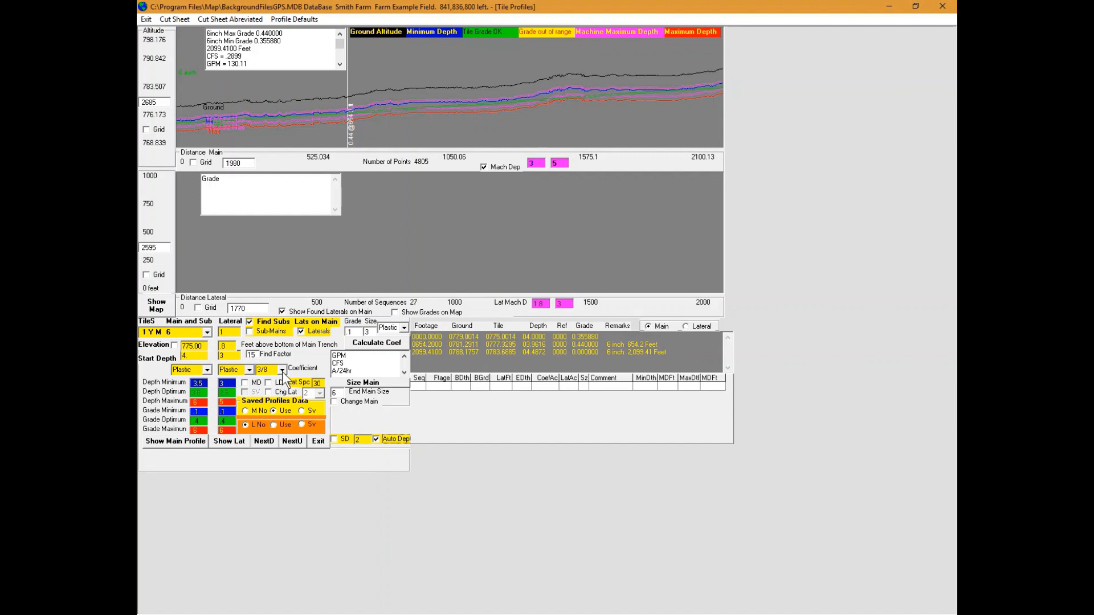
left_click_drag(321, 386, 306, 393)
type("45")
left_click(187, 444)
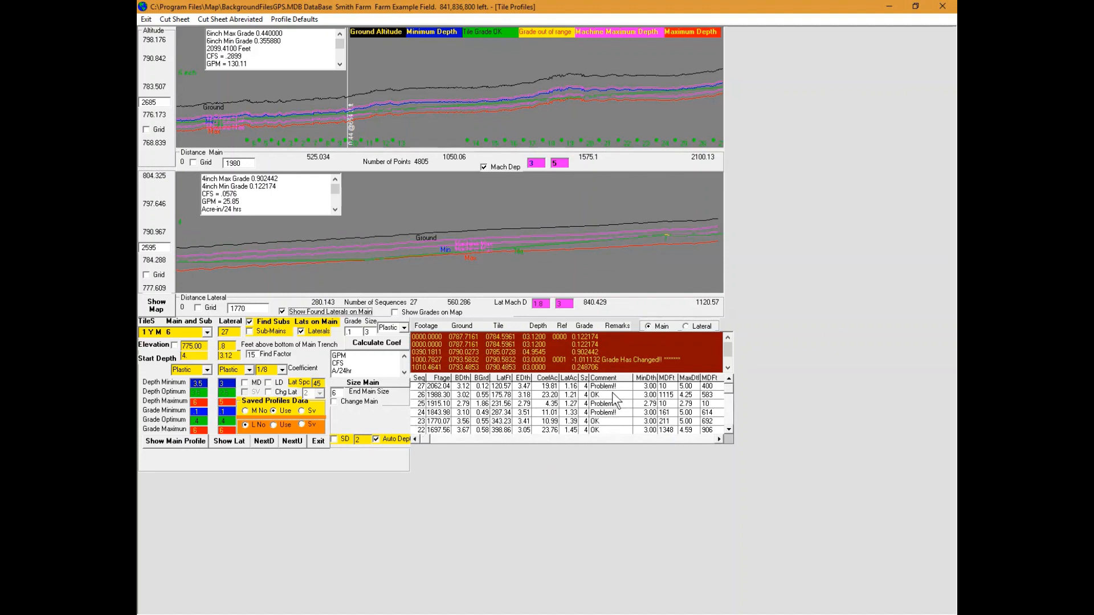
- Check the map, then display lateral 27's profile and add a grade break at about 190 ft with a 0.66 grade
left_click(164, 306)
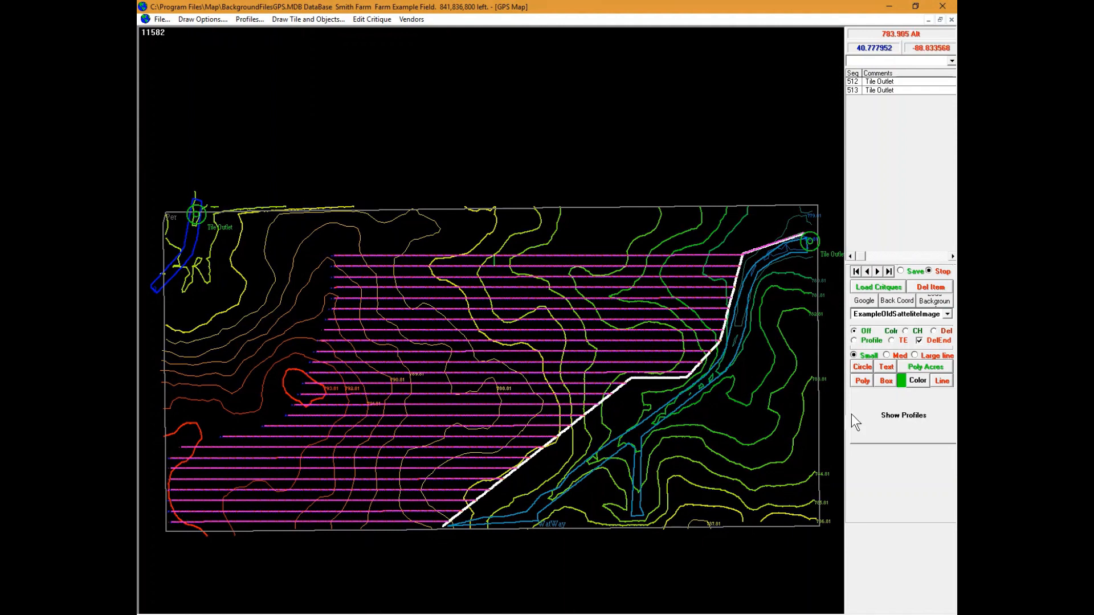
left_click(876, 417)
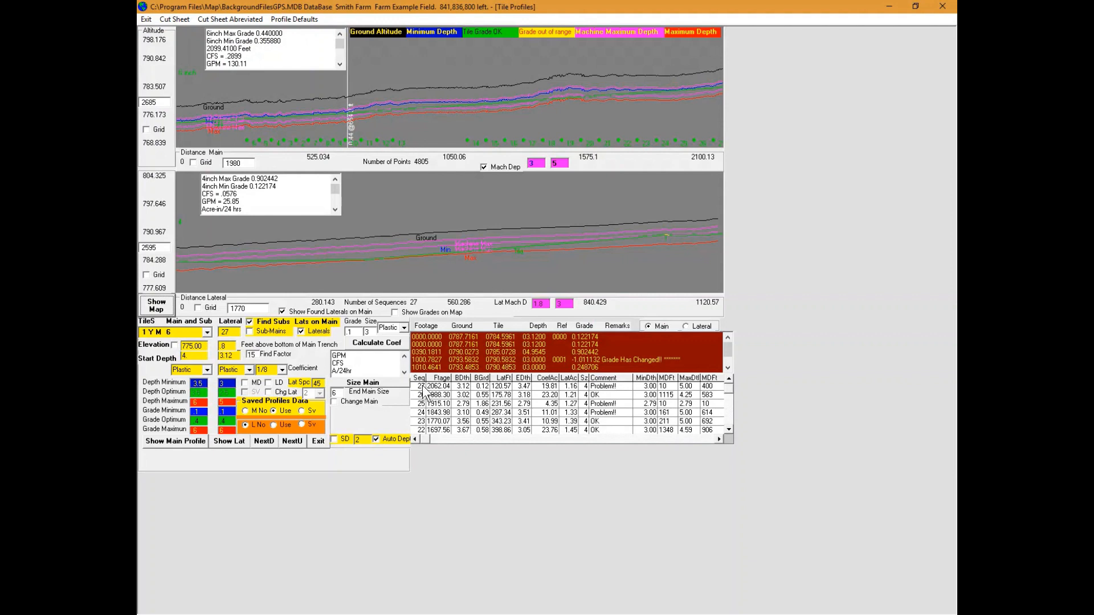
left_click(237, 441)
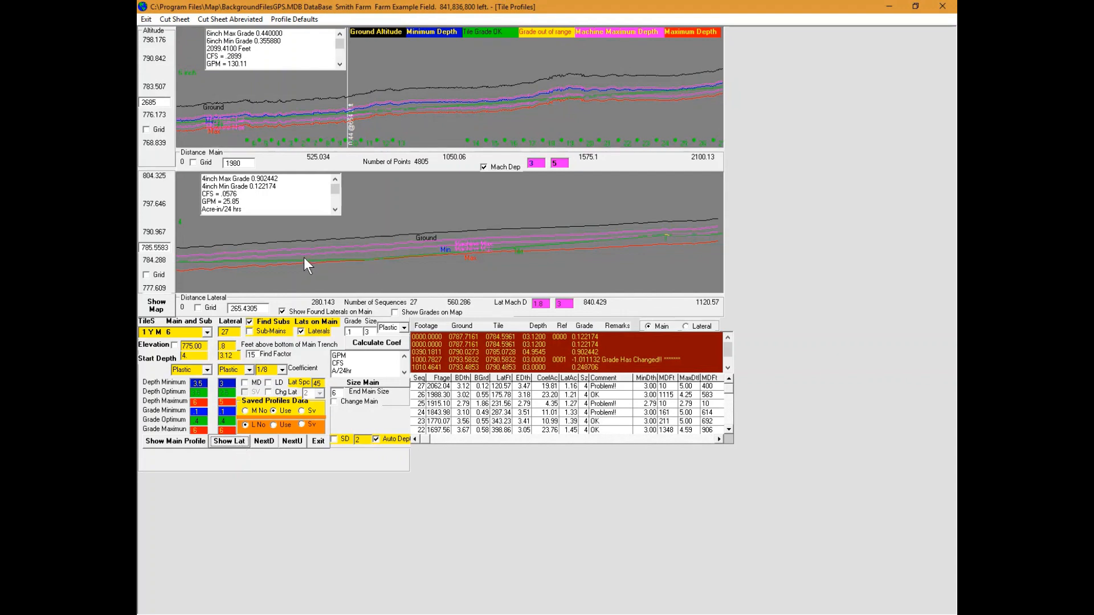
left_click(269, 257)
key("Return")
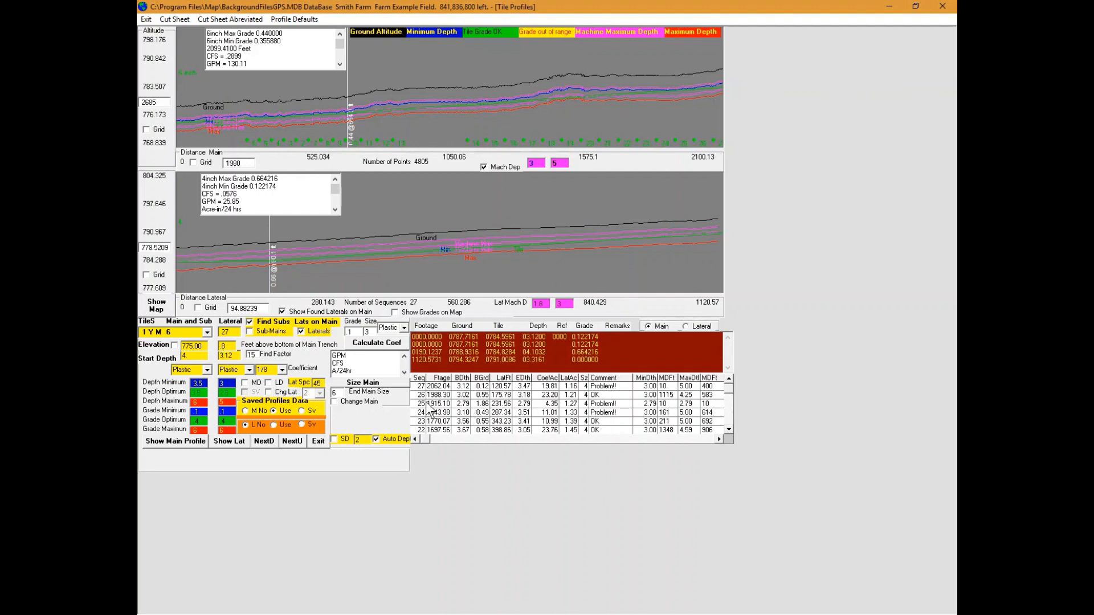
- Display lateral 25's profile and recalculate it with its start set to .3 feet above the bottom of the main trench
left_click(240, 442)
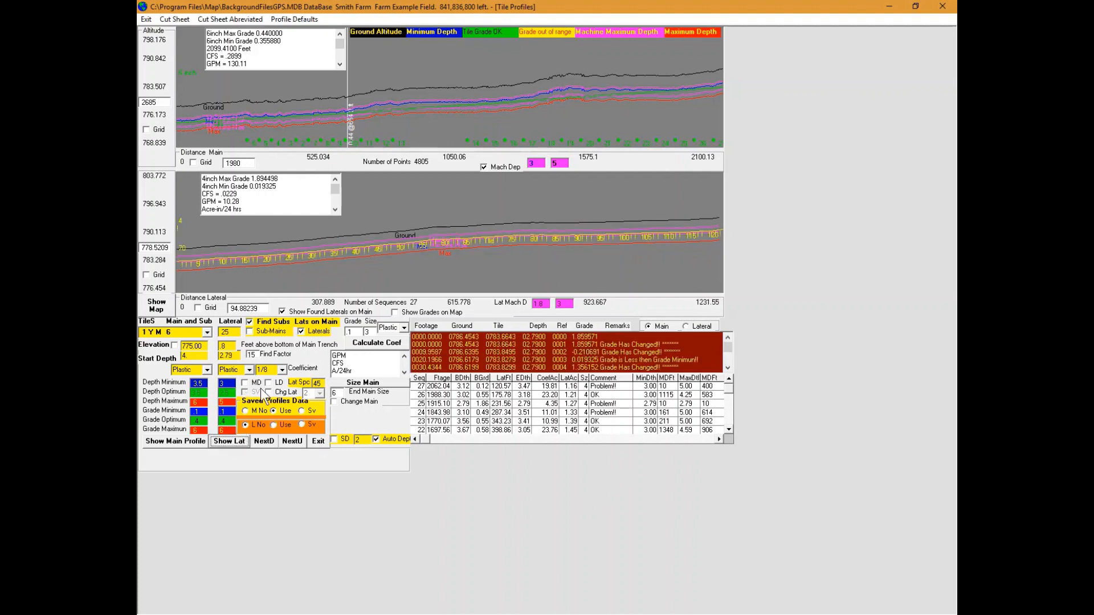
left_click(389, 439)
left_click(219, 346)
left_click(230, 442)
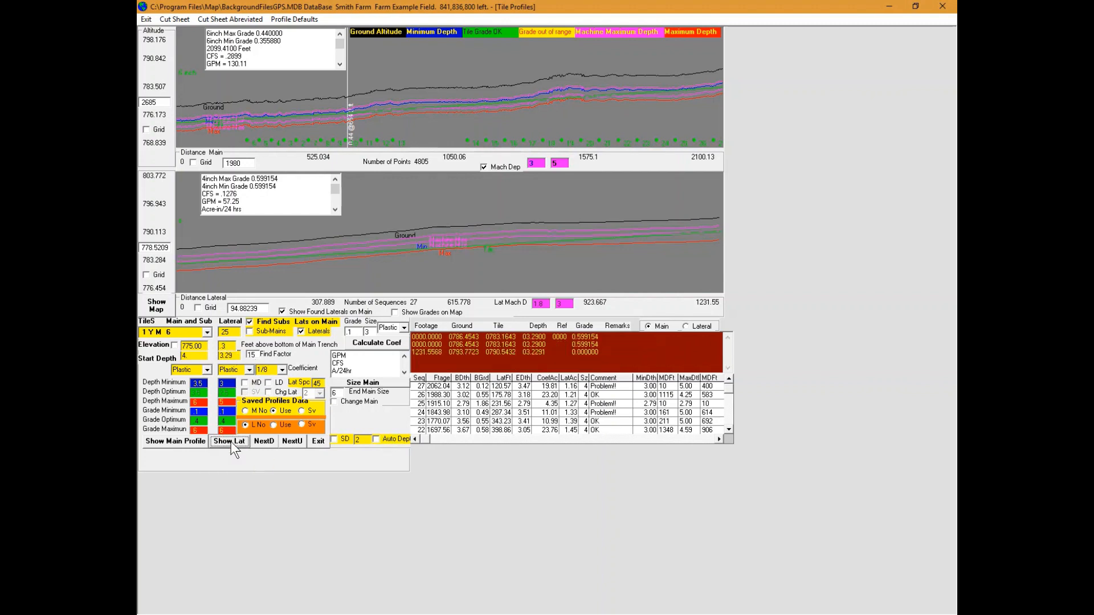
- Recalculate the main profile with its laterals included at a lateral spacing of 45, and review the lateral table
left_click(425, 244)
key("Return")
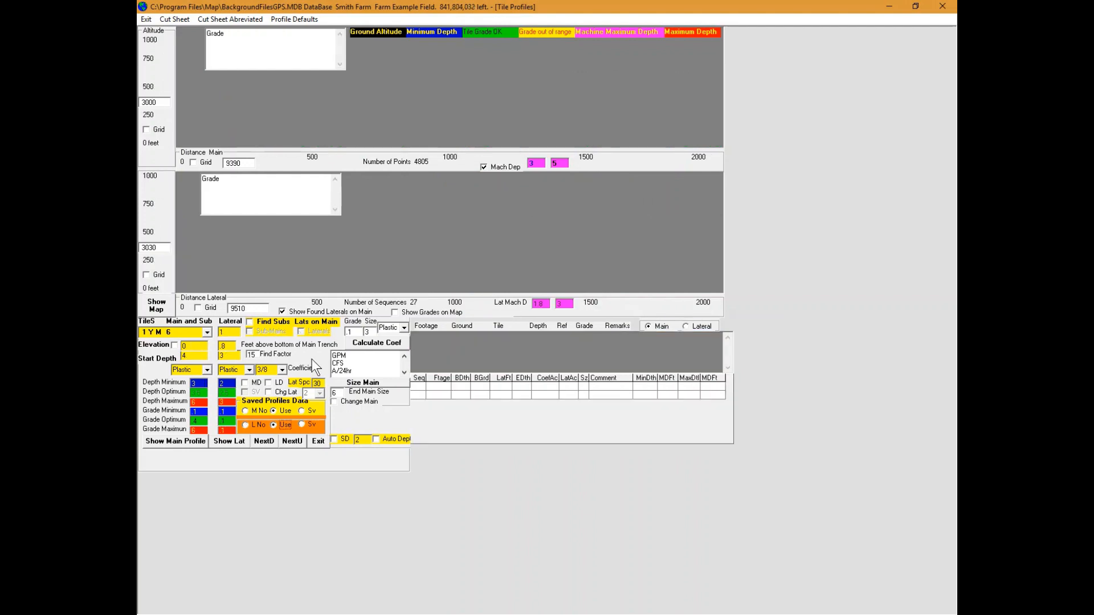
left_click(312, 322)
left_click(314, 332)
left_click(320, 385)
type("45")
left_click(191, 441)
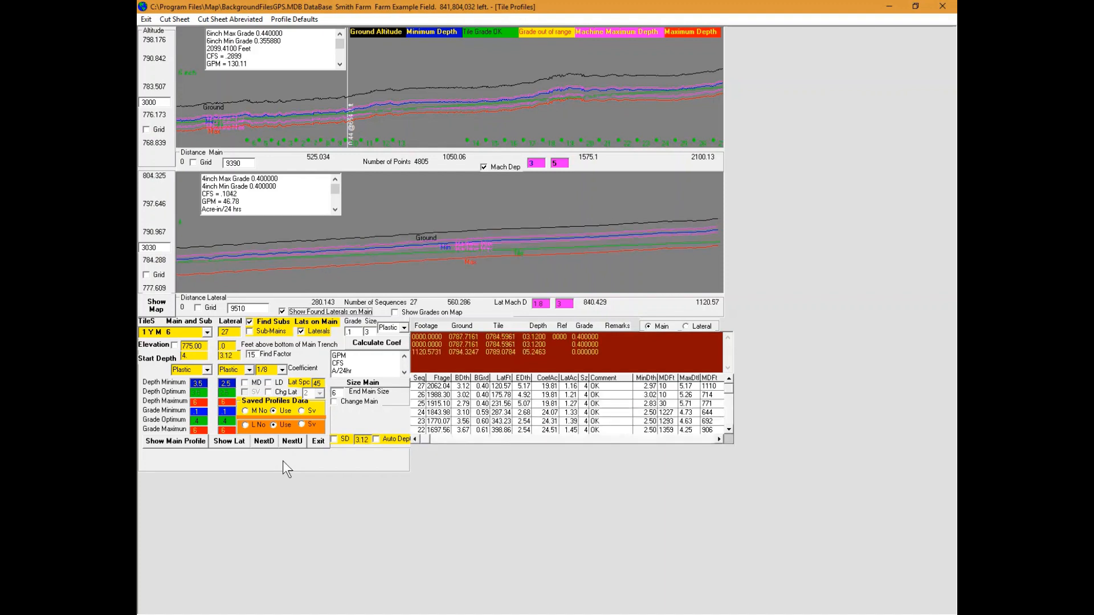
scroll(729, 428, "down", 8)
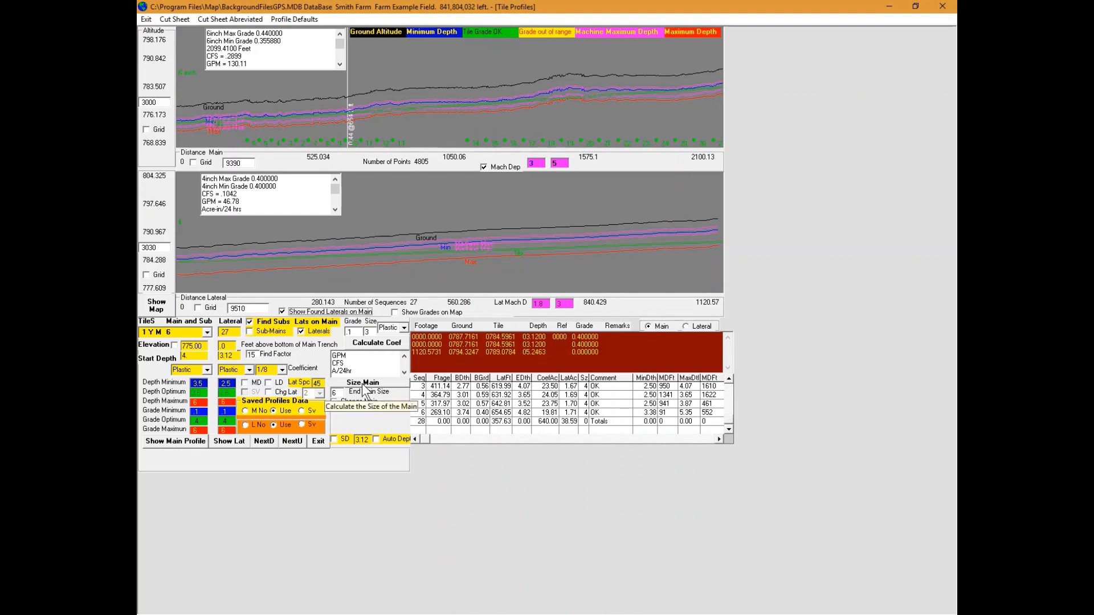
- Size the main for a 3/8 drainage coefficient and apply the calculated tile sizes to the main
left_click(281, 370)
left_click(270, 388)
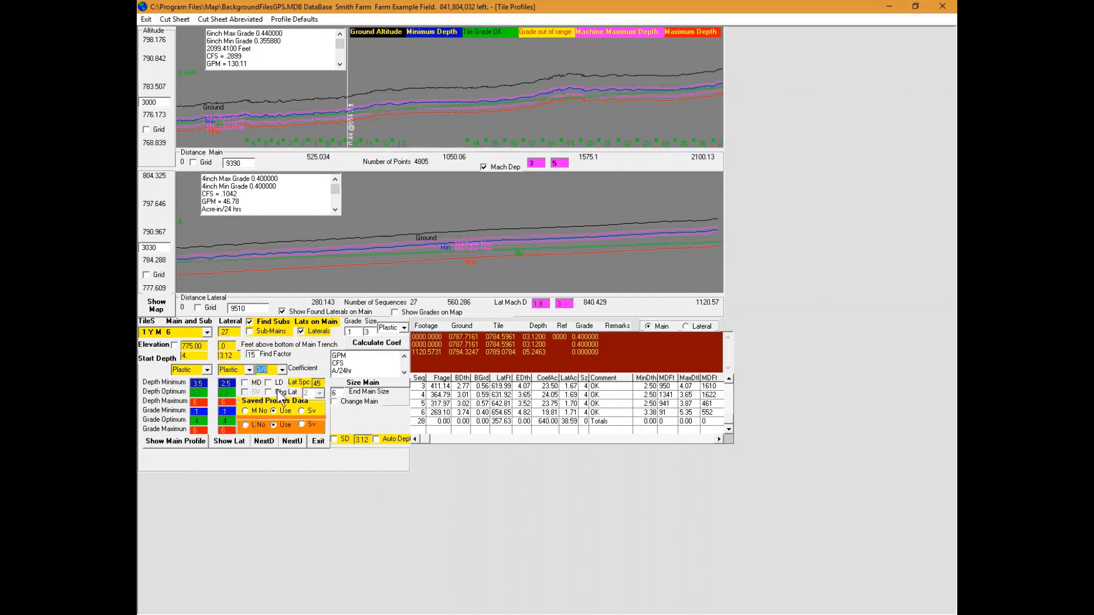
left_click(357, 385)
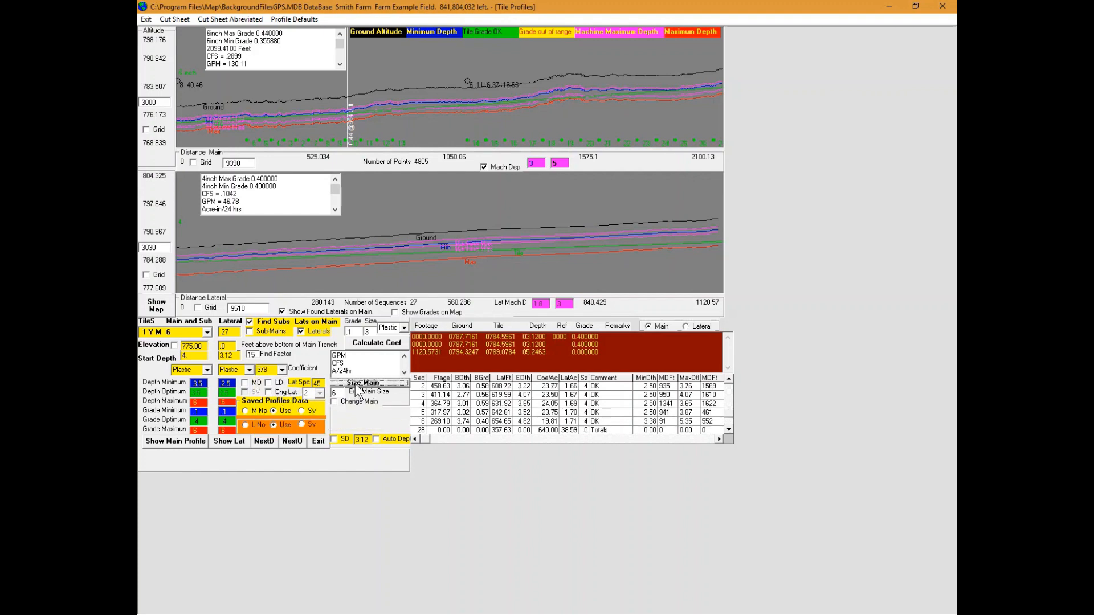
left_click(359, 399)
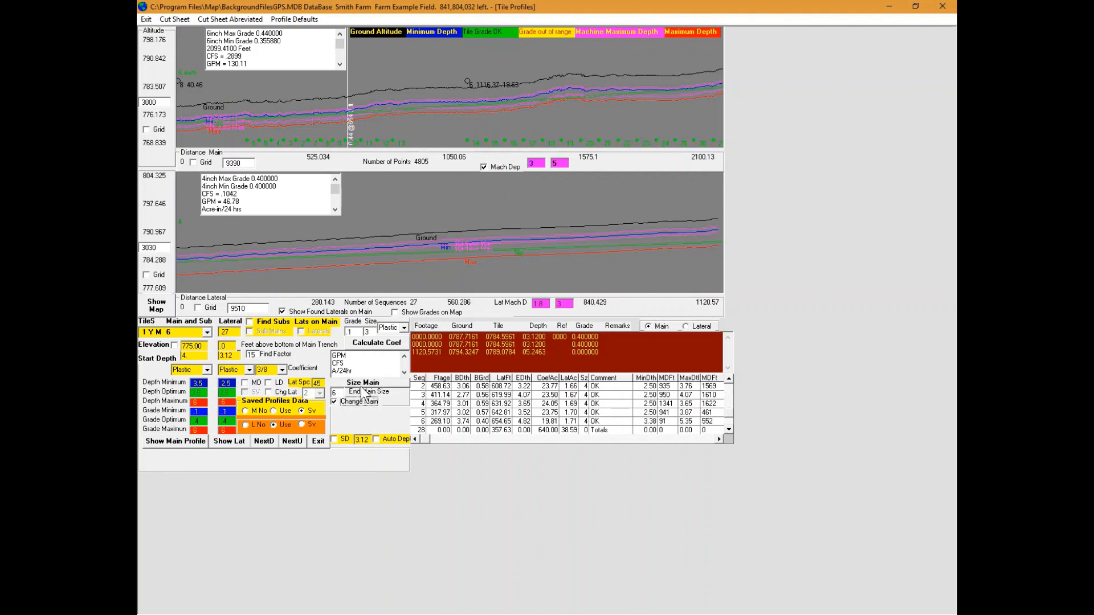
left_click(362, 387)
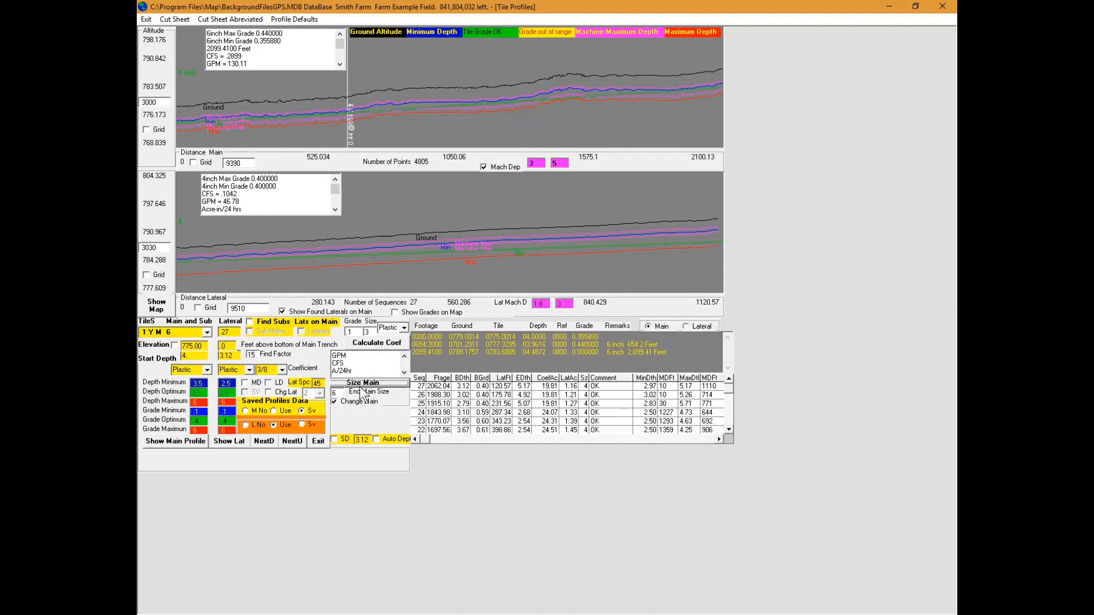
- Return to the map and check the grade, depth and tile size along the resized main
left_click(320, 442)
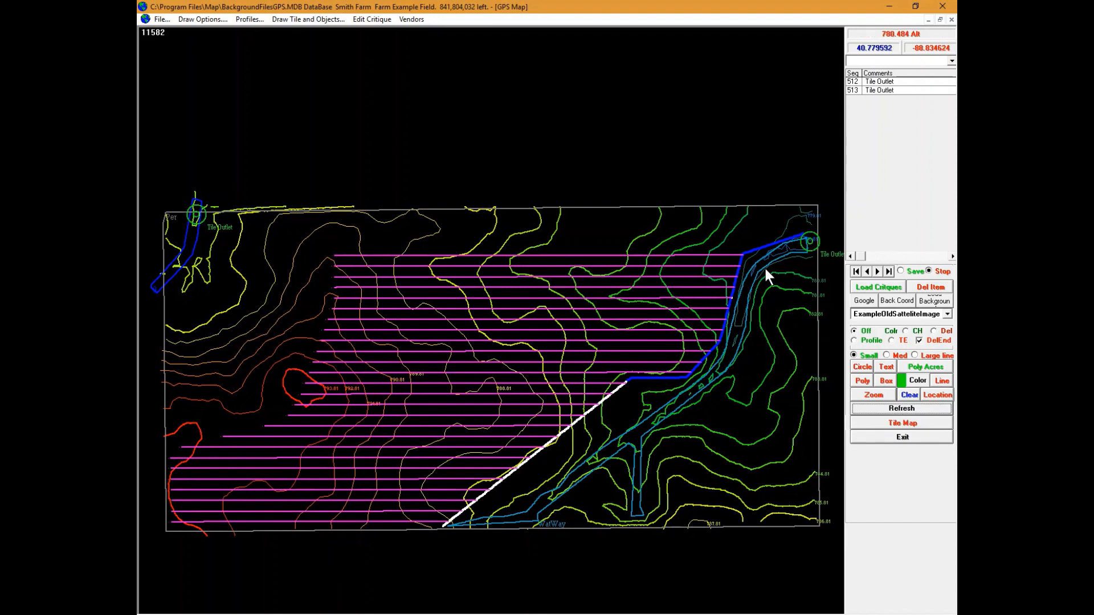
mouse_move(759, 249)
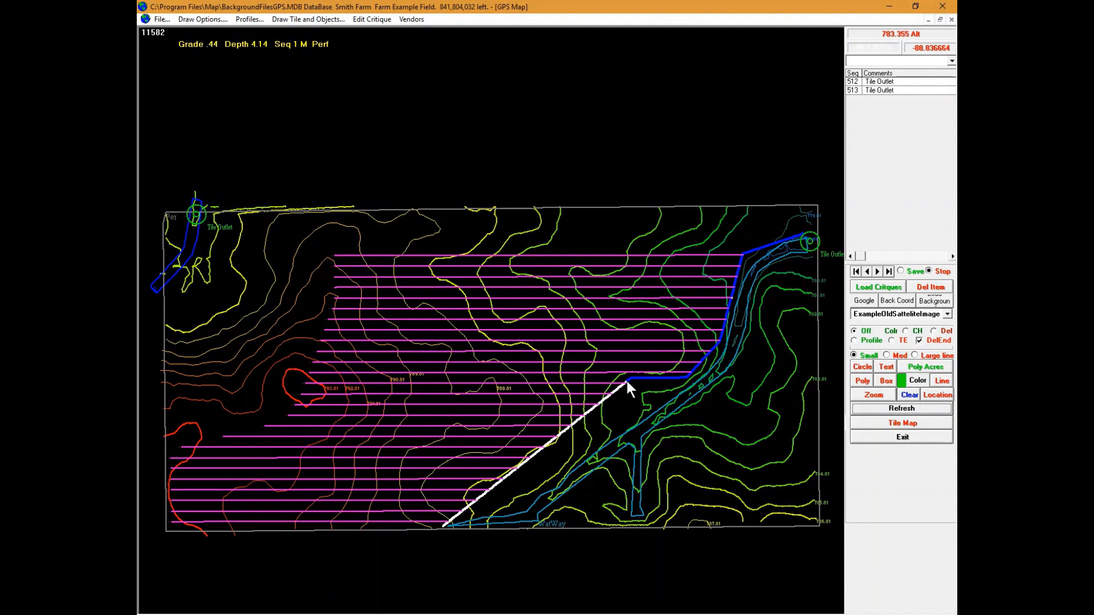
mouse_move(617, 393)
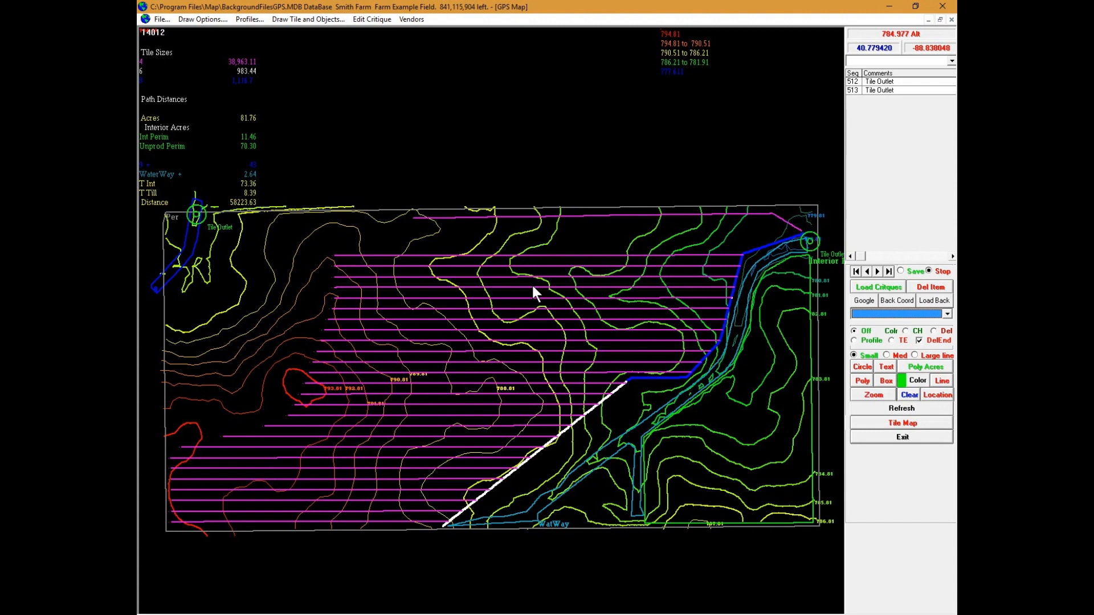
- Open the vendor pricing and generate the tile cost report for ABC Company
left_click(412, 20)
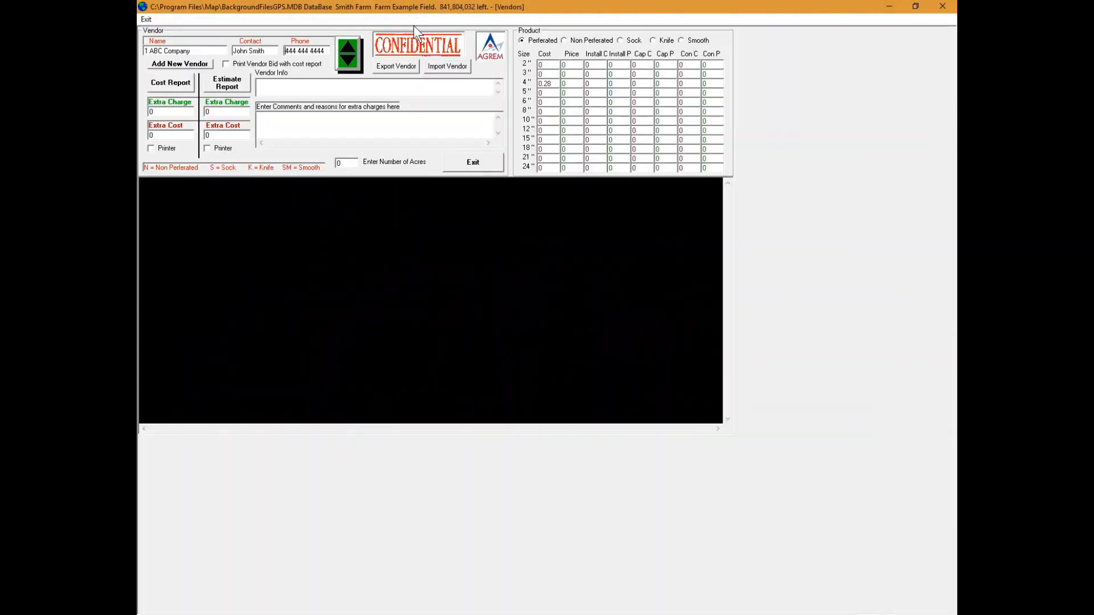
left_click(186, 85)
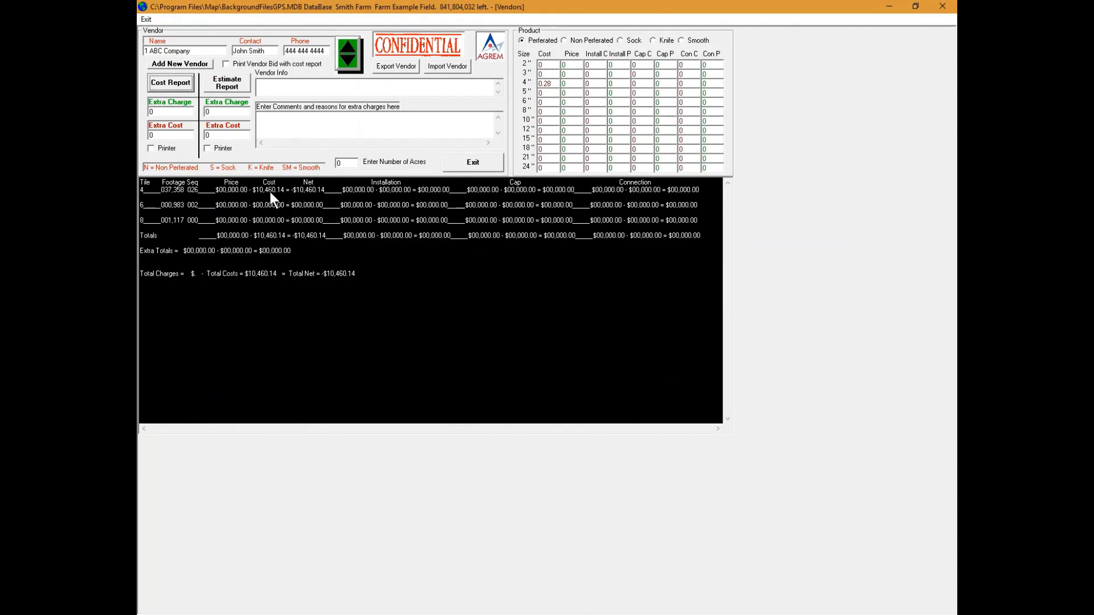
left_click(350, 162)
left_click(193, 82)
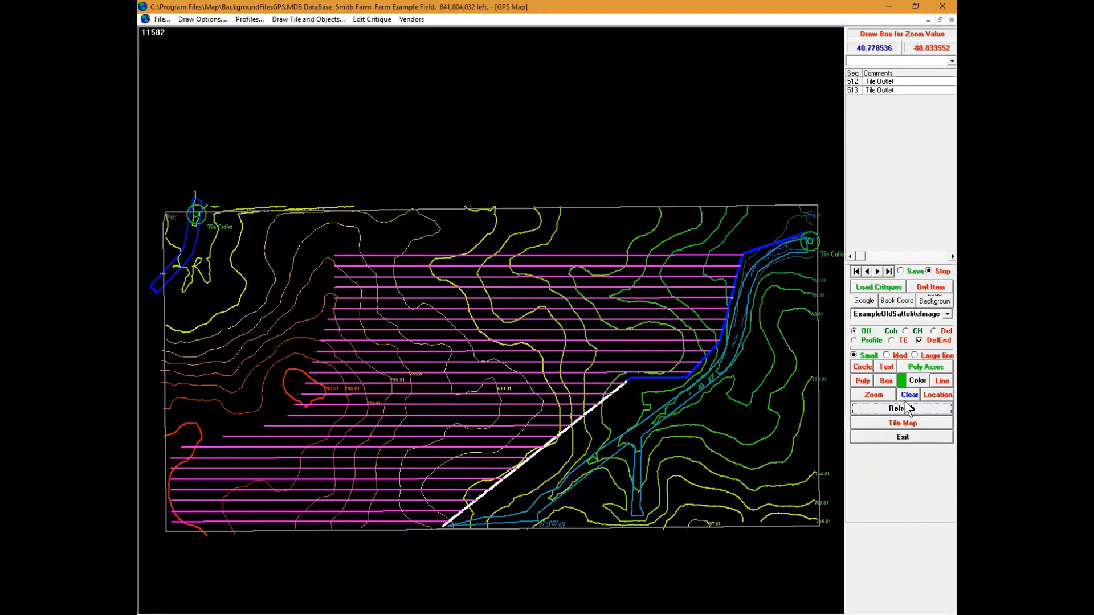
- Send the tile map to the printer with the legend shown
left_click(905, 405)
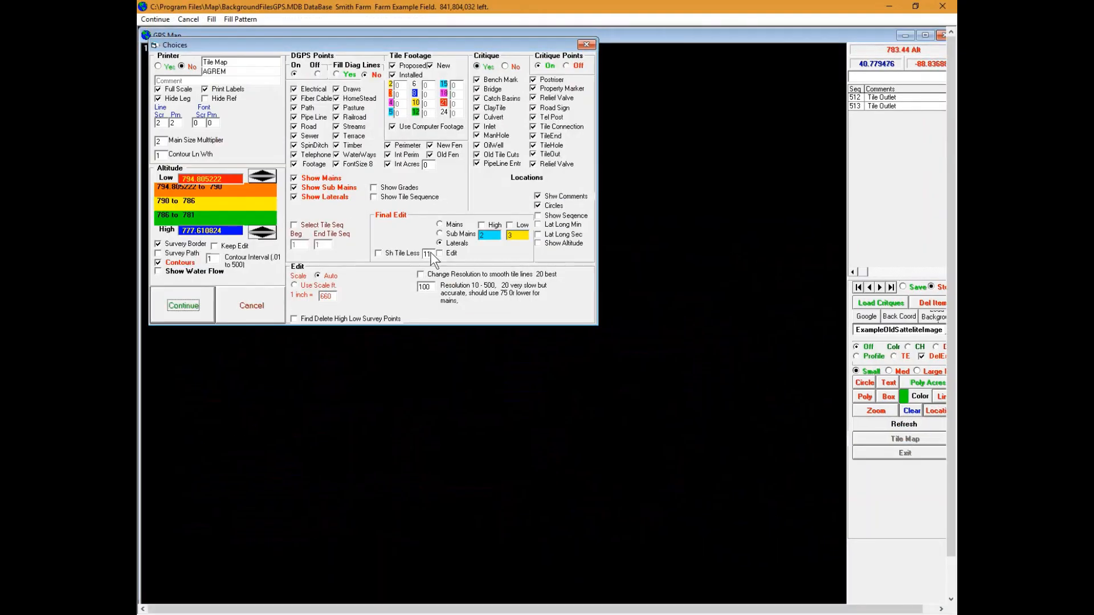
left_click(169, 67)
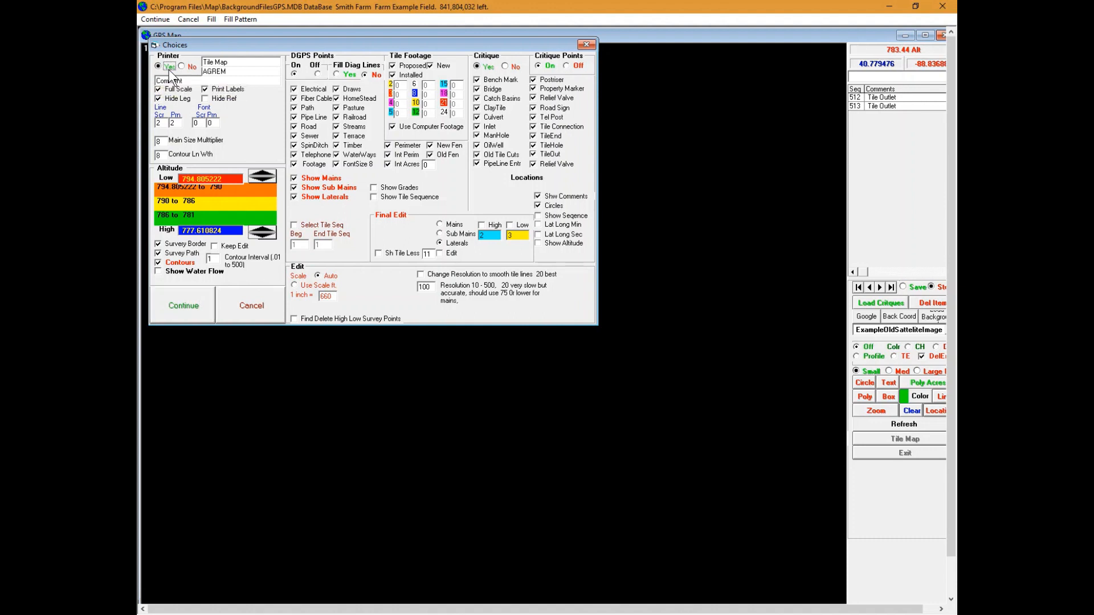
left_click(178, 101)
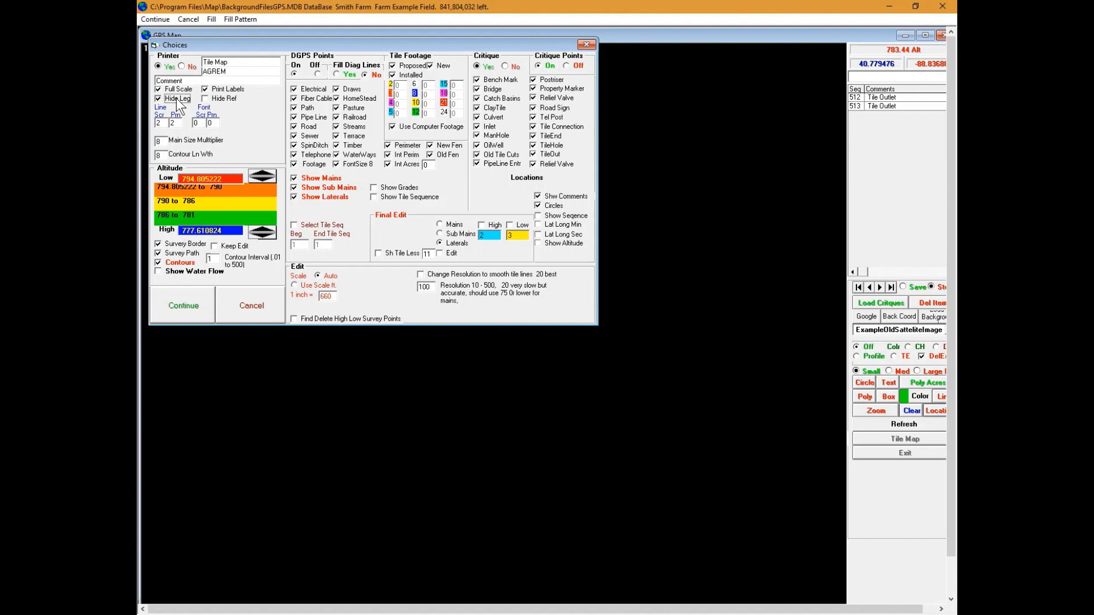
left_click(205, 290)
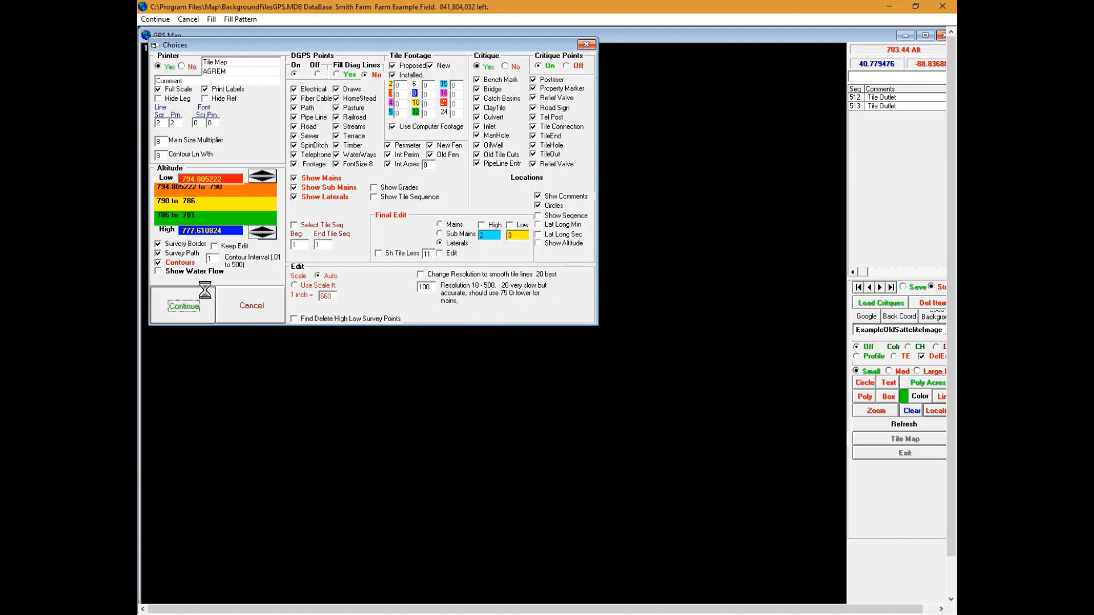